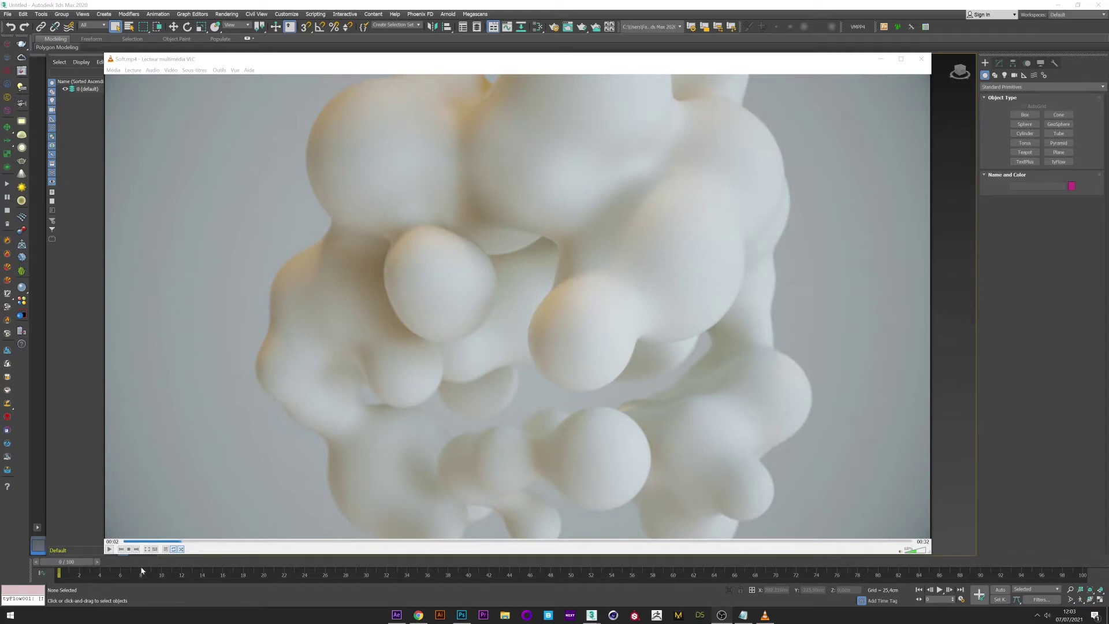
# Play part of the Soft.mp4 reference animation to review the soft blob look, and close the player
pyautogui.click(109, 549)
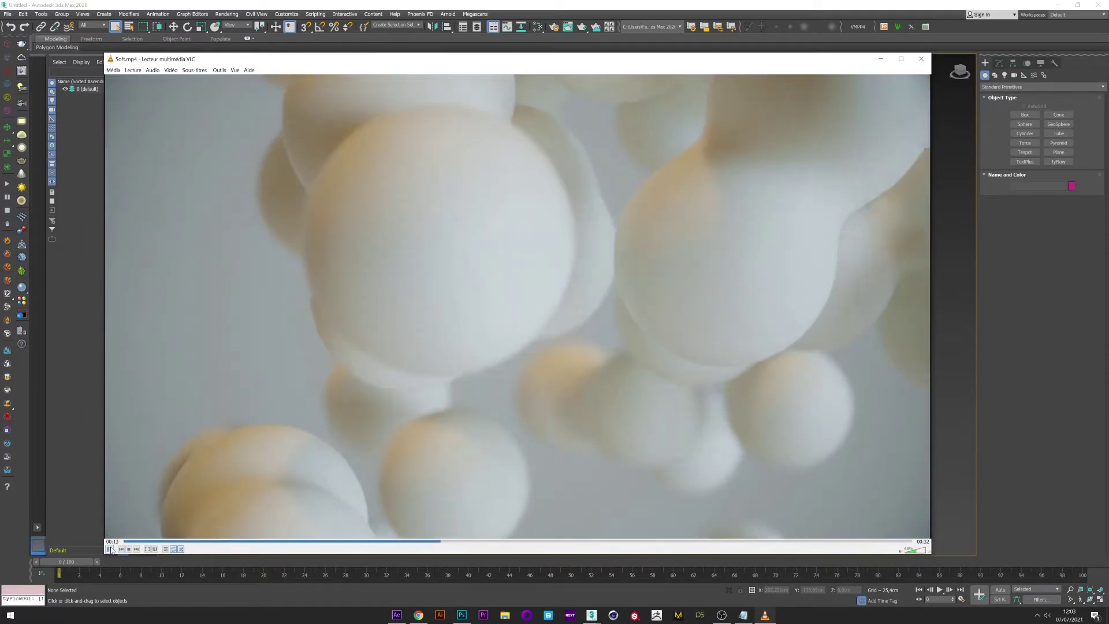
pyautogui.click(109, 549)
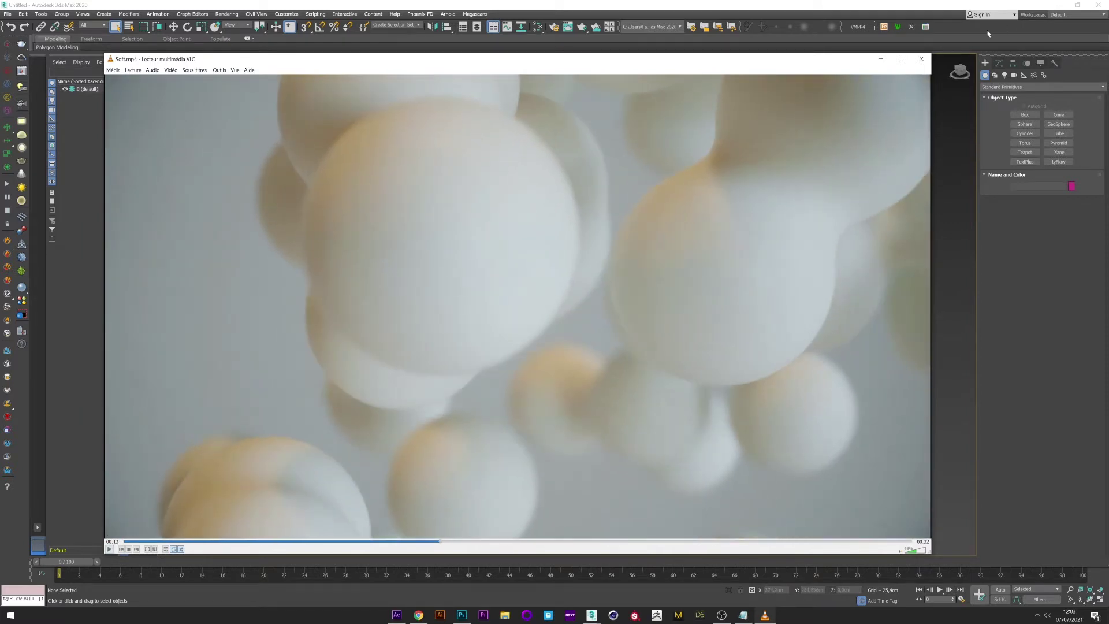
pyautogui.click(922, 58)
# Create a tyFlow object in the perspective view, off to the side of the grid
pyautogui.click(1059, 162)
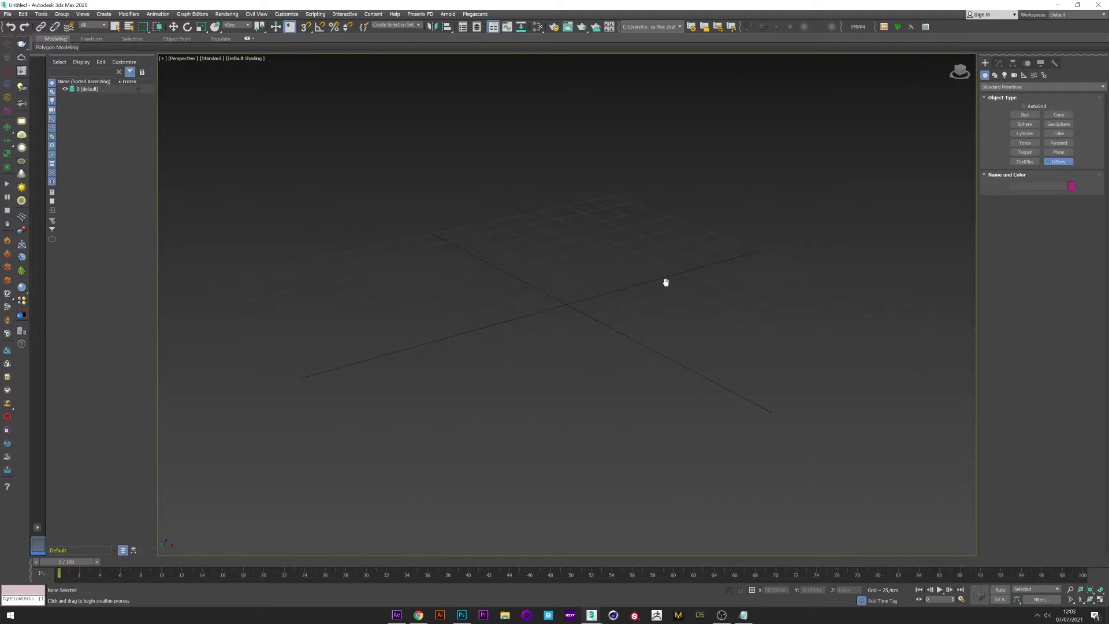
pyautogui.moveTo(666, 282); pyautogui.dragTo(624, 292, button='middle')
pyautogui.moveTo(813, 271); pyautogui.dragTo(832, 295)
pyautogui.press('w')
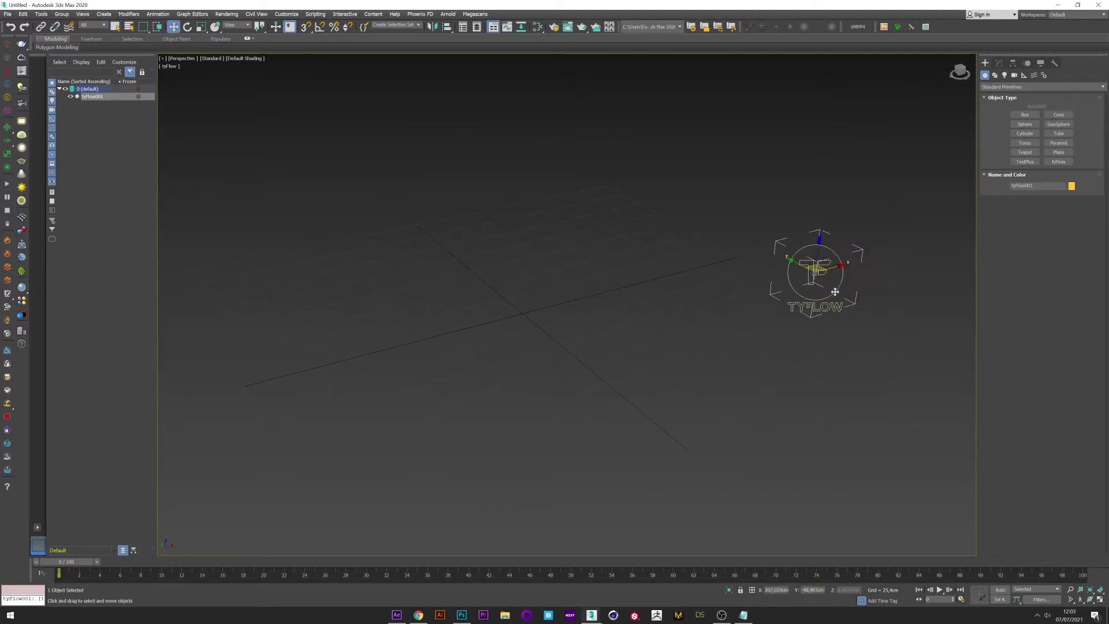
# Create a rectangular tyIcon helper about 72 by 71 cm around the centre of the grid
pyautogui.click(1024, 76)
pyautogui.click(1008, 86)
pyautogui.click(990, 169)
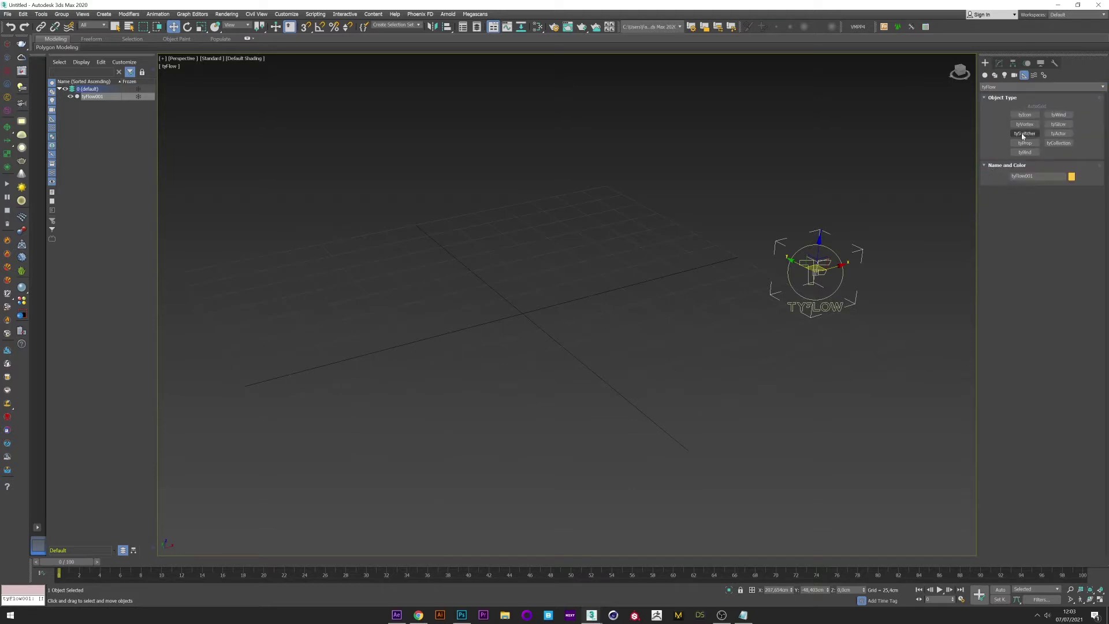
pyautogui.click(1024, 114)
pyautogui.moveTo(451, 307); pyautogui.dragTo(595, 322)
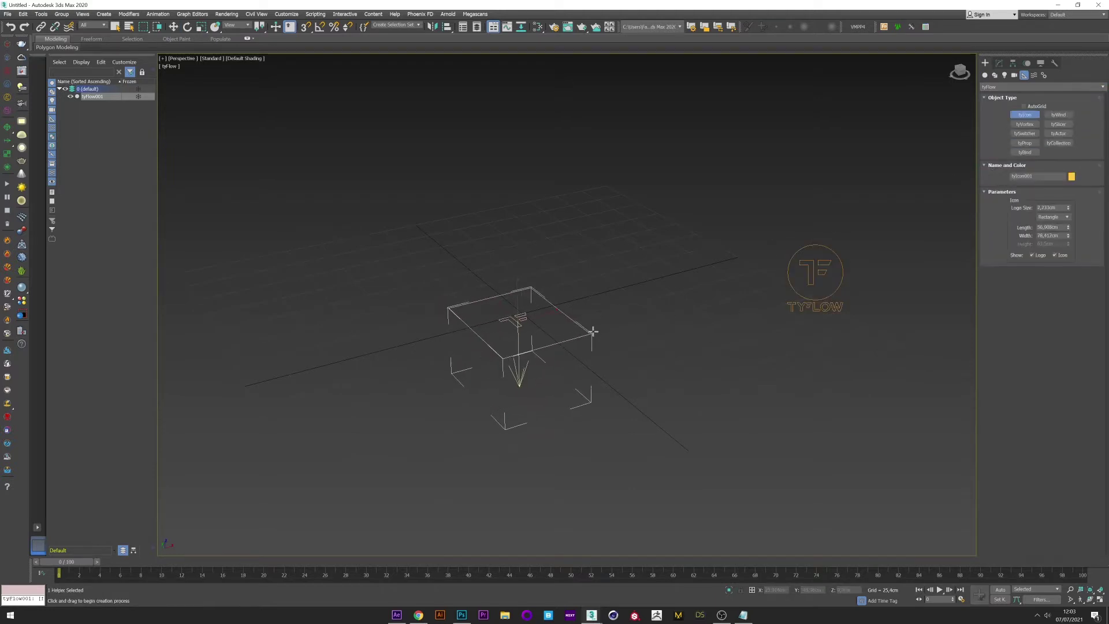
pyautogui.rightClick(611, 327)
pyautogui.rightClick(611, 327)
pyautogui.click(621, 337)
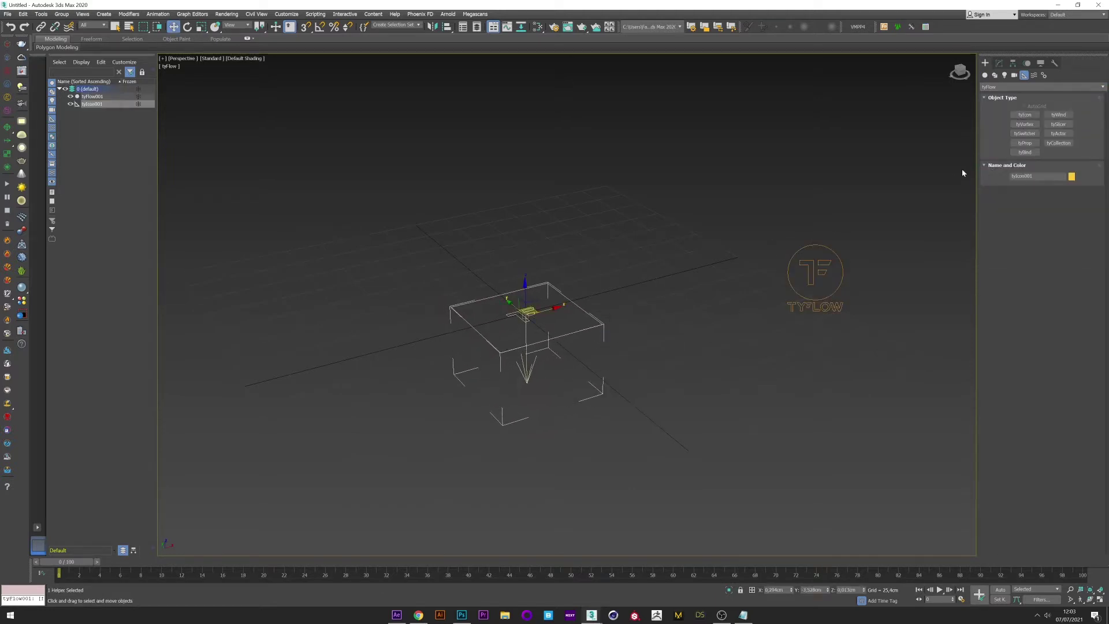
# Move the tyIcon helper to the world origin by setting its X, Y and Z position to 0
pyautogui.click(999, 63)
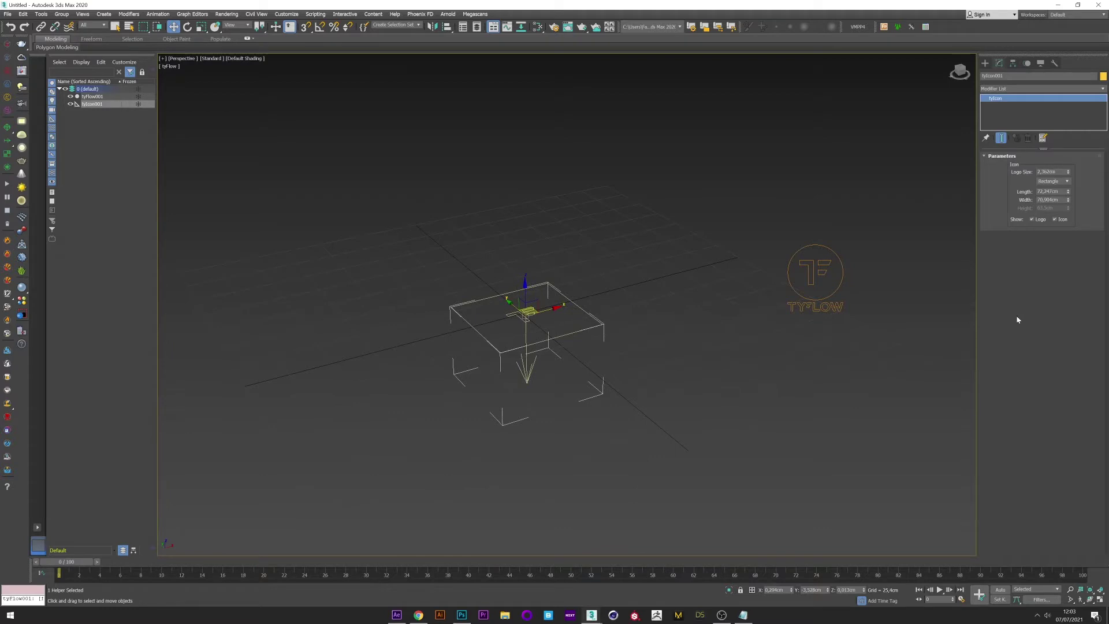
pyautogui.click(774, 590)
pyautogui.write('0')
pyautogui.press('Tab')
pyautogui.write('0')
pyautogui.press('Return')
pyautogui.click(846, 588)
pyautogui.write('0')
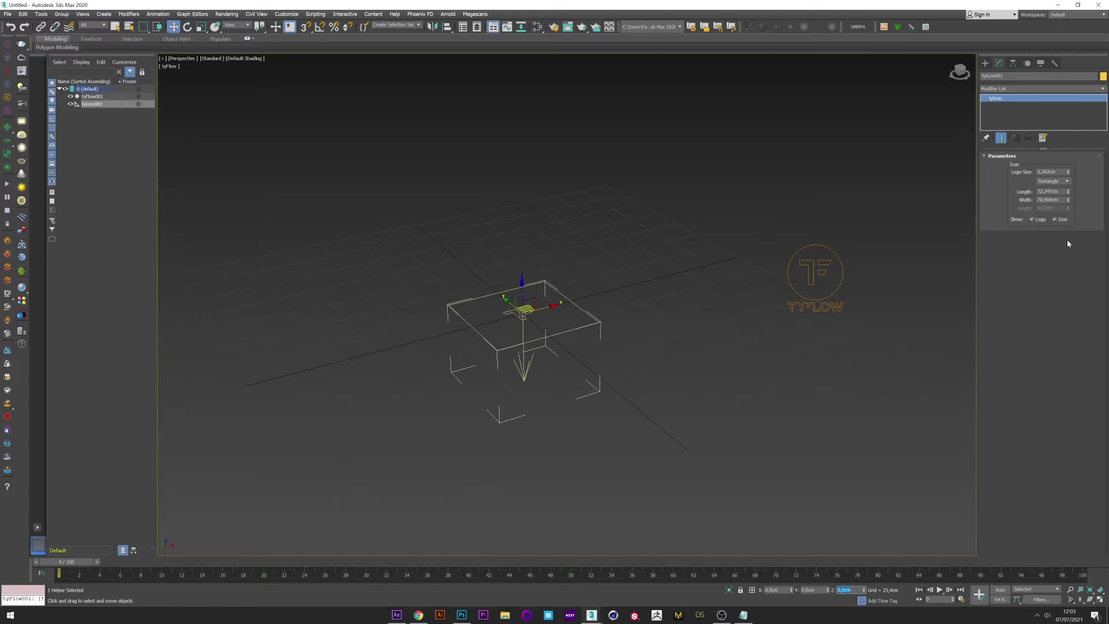
# Change the tyIcon's shape to Sphere and enlarge its diameter to about 164 cm
pyautogui.click(1054, 182)
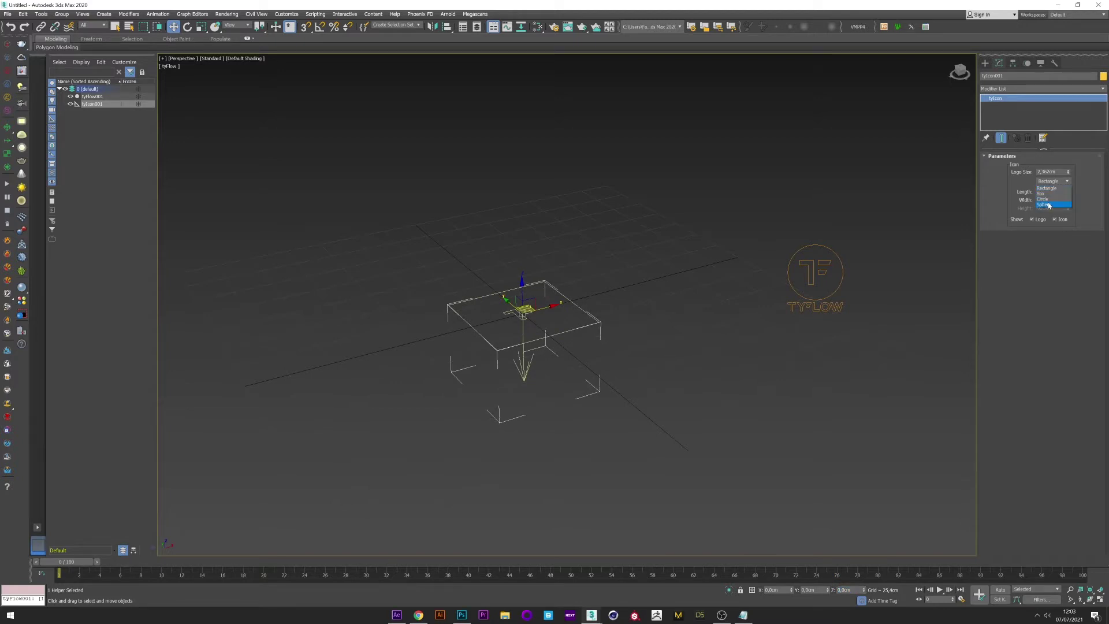
pyautogui.click(1049, 204)
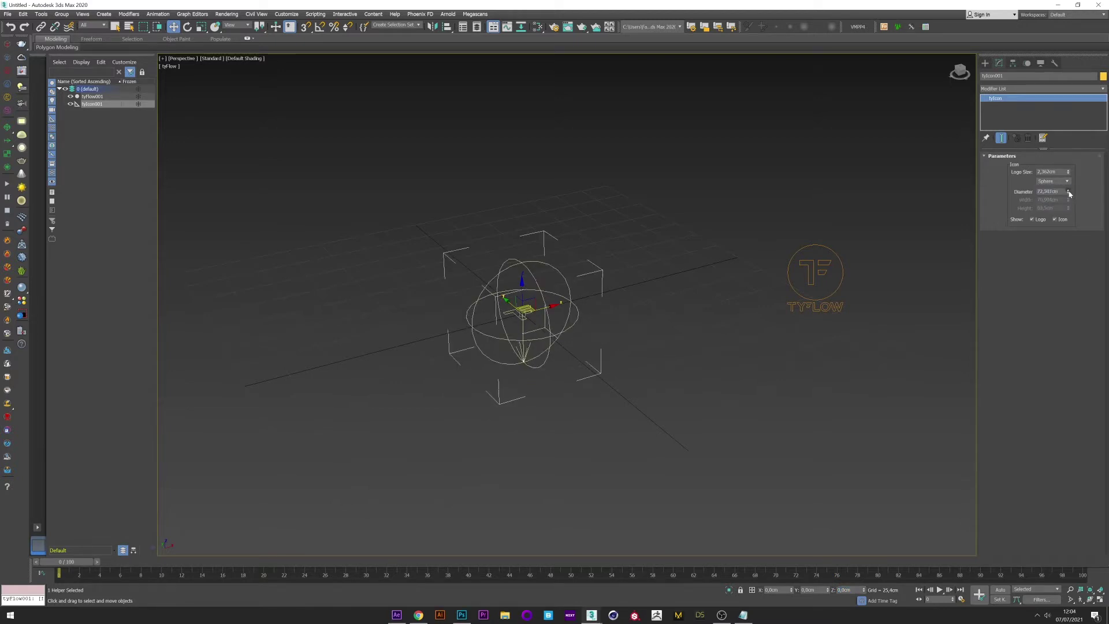
pyautogui.moveTo(1069, 194); pyautogui.dragTo(993, 160)
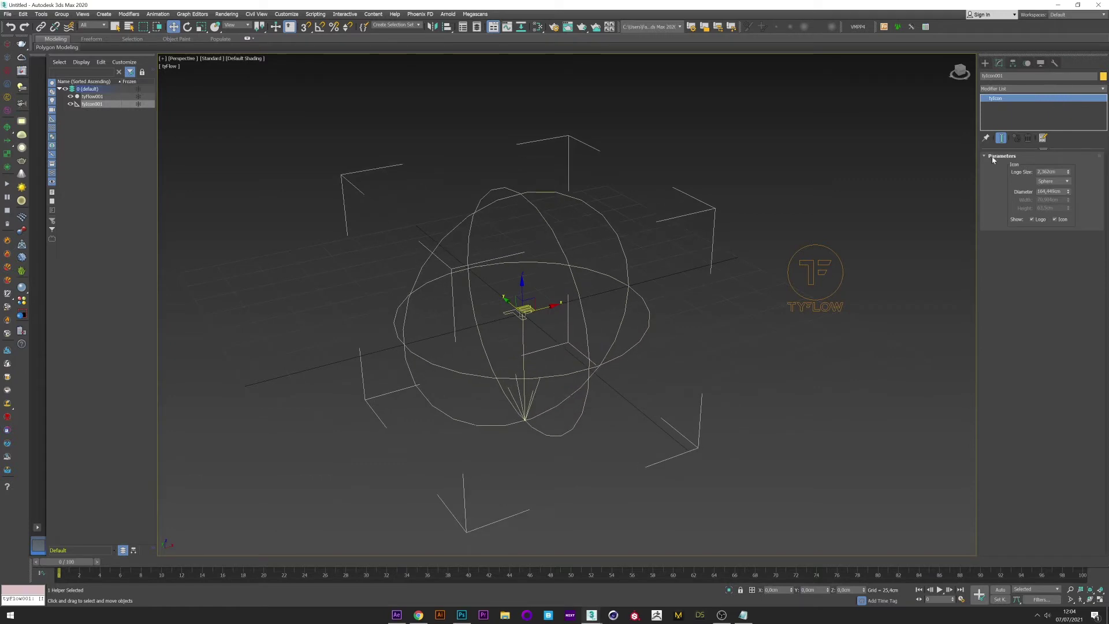
# Open the tyFlow object's editor beside the scene and create a new event with a Birth operator
pyautogui.click(840, 284)
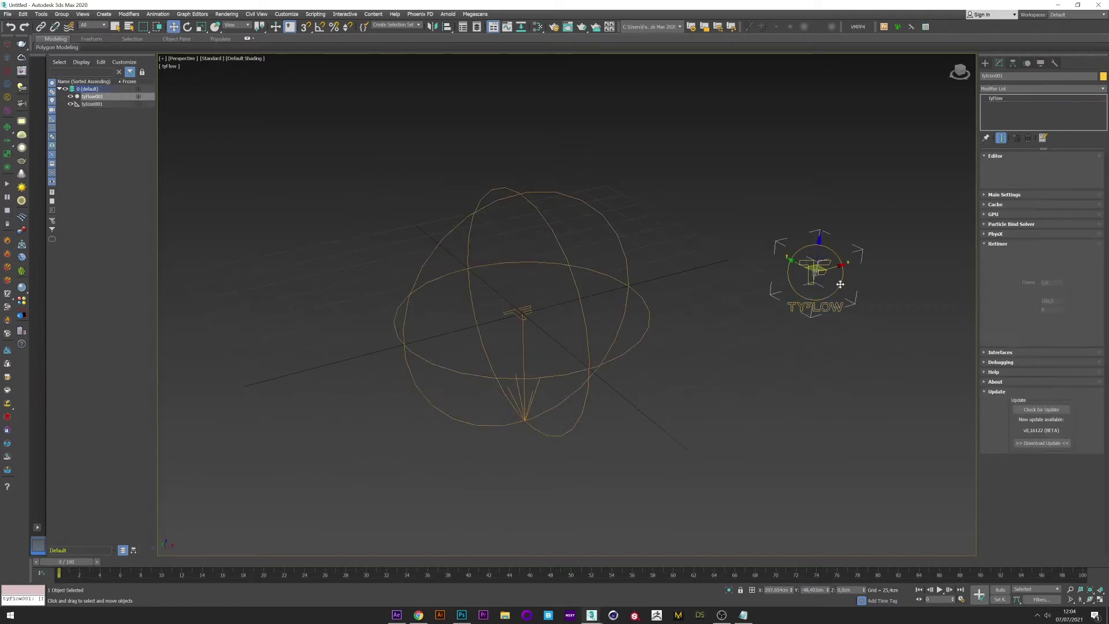
pyautogui.click(1036, 176)
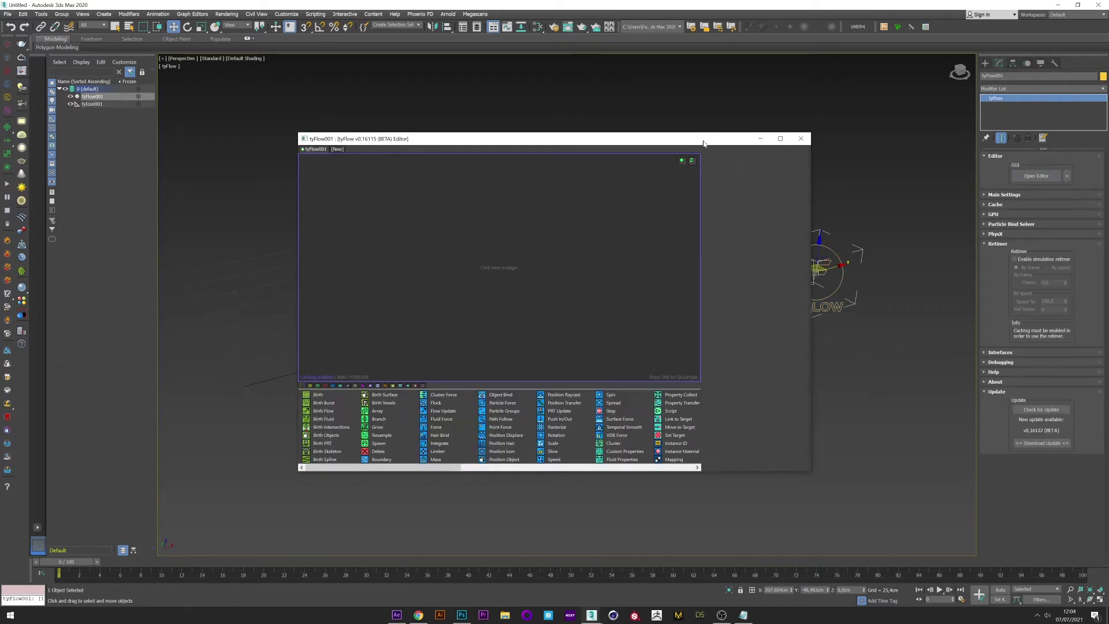
pyautogui.moveTo(578, 141); pyautogui.dragTo(332, 141)
pyautogui.moveTo(561, 224); pyautogui.dragTo(462, 224)
pyautogui.scroll(3, 546, 266)
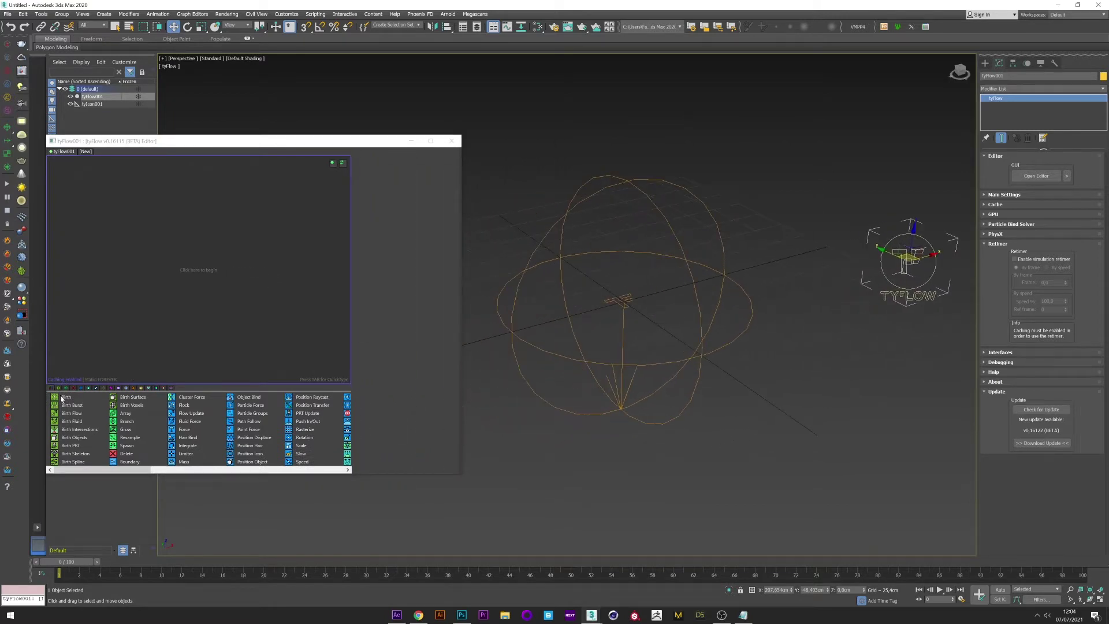
pyautogui.moveTo(70, 396); pyautogui.dragTo(119, 229)
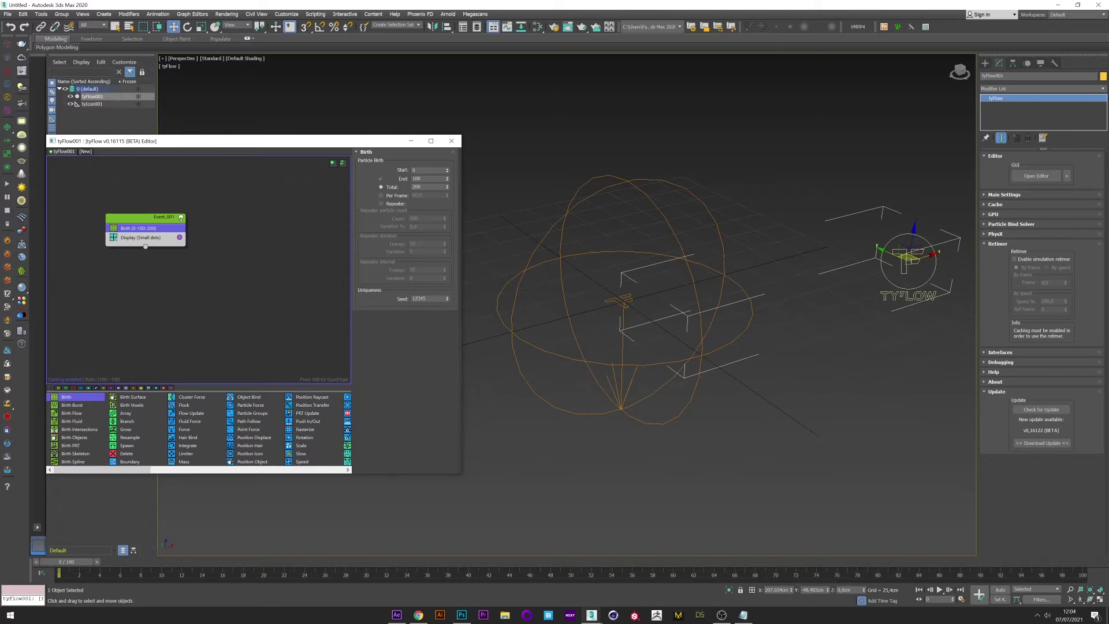
# Set the Birth operator's end frame to 0 and its total to 100 particles
pyautogui.doubleClick(427, 178)
pyautogui.press('Tab')
pyautogui.write('100')
pyautogui.press('Return')
# Add a Position Icon operator below Birth and pick the spherical tyIcon as its source
pyautogui.click(118, 229)
pyautogui.click(128, 231)
pyautogui.write('posi')
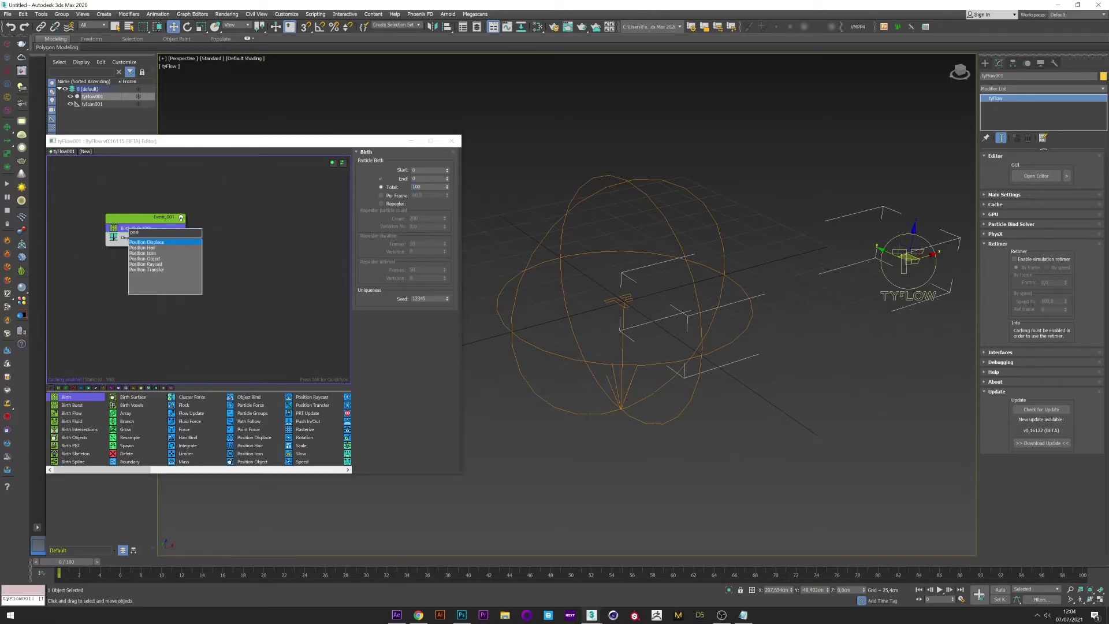
pyautogui.click(142, 253)
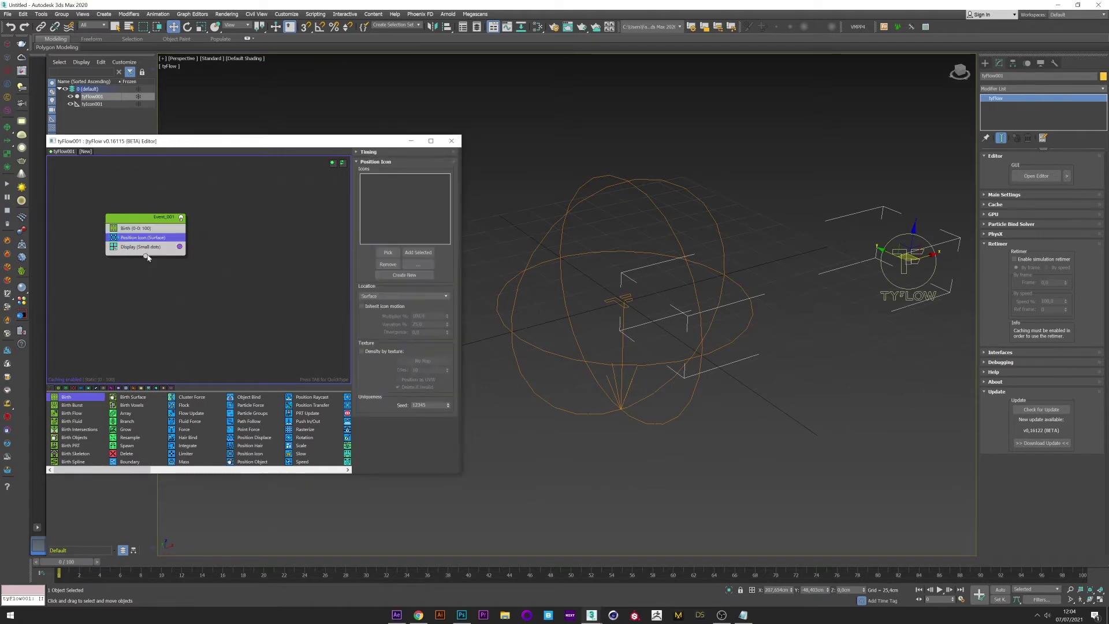
pyautogui.click(381, 254)
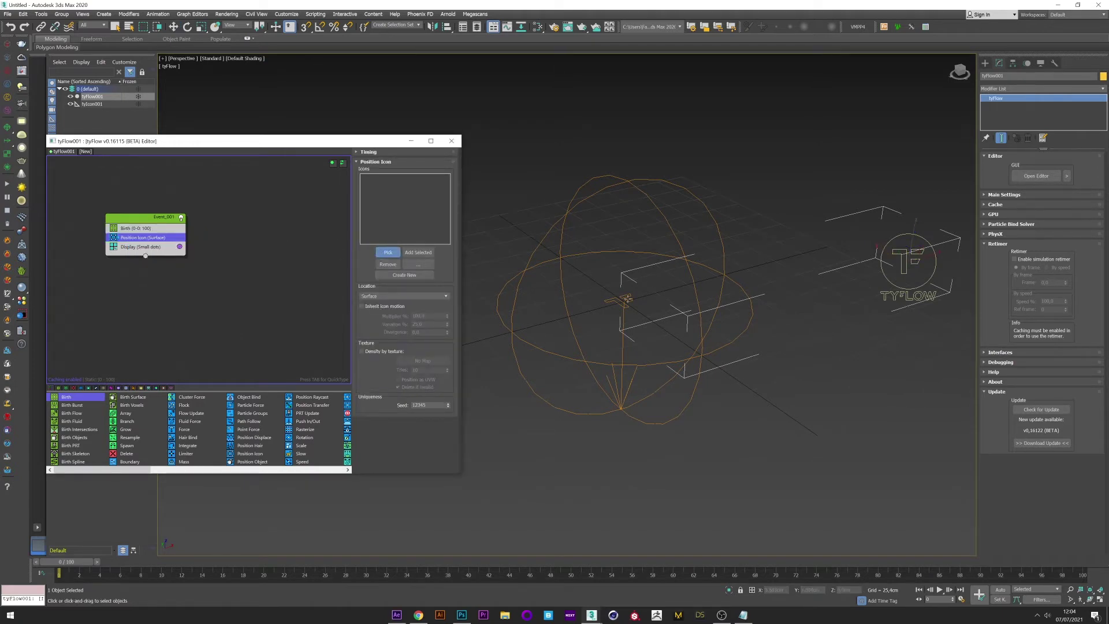
pyautogui.scroll(-2, 627, 299)
pyautogui.click(639, 277)
pyautogui.scroll(3, 639, 277)
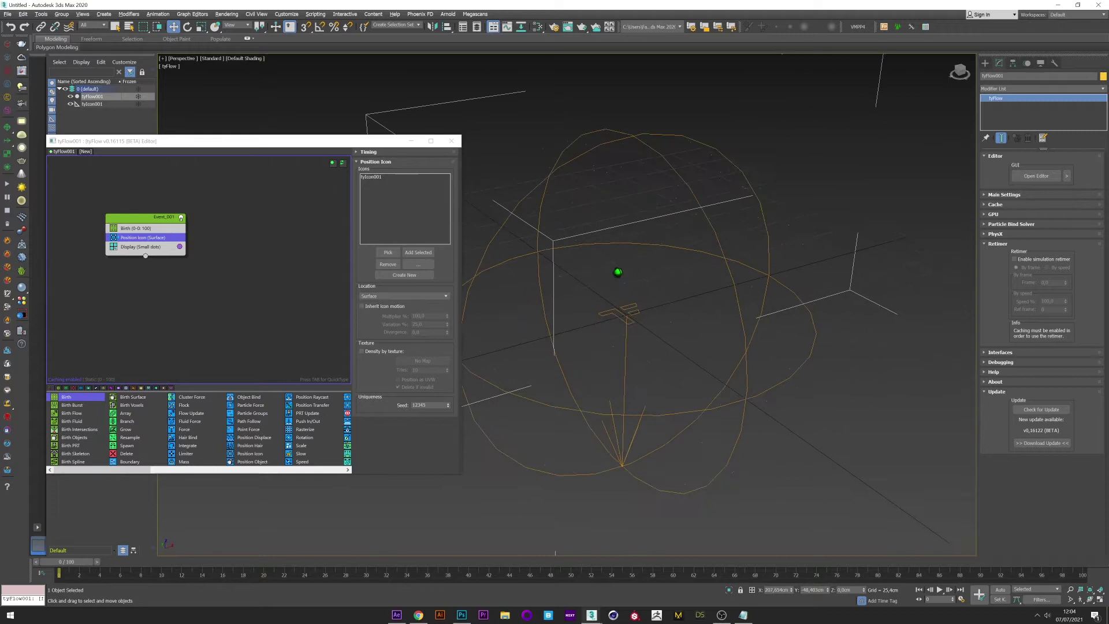
# Set the event's Display operator type to Geometry
pyautogui.scroll(1, 621, 277)
pyautogui.keyDown('alt'); pyautogui.moveTo(590, 220); pyautogui.dragTo(606, 215, button='middle'); pyautogui.keyUp('alt')
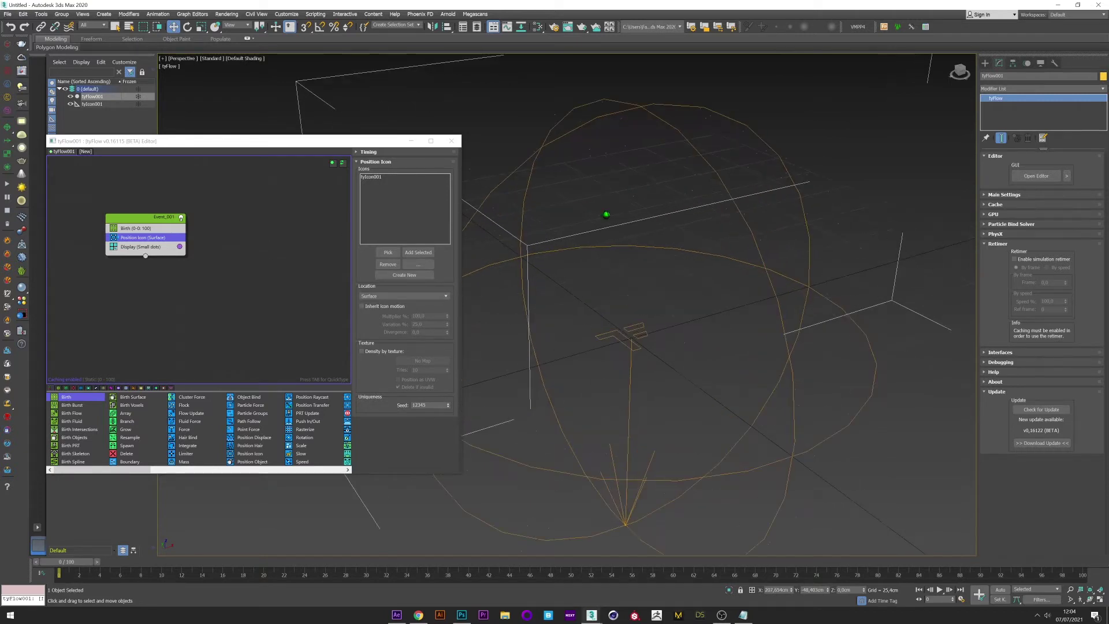
pyautogui.keyDown('alt'); pyautogui.moveTo(674, 258); pyautogui.dragTo(659, 257, button='middle'); pyautogui.keyUp('alt')
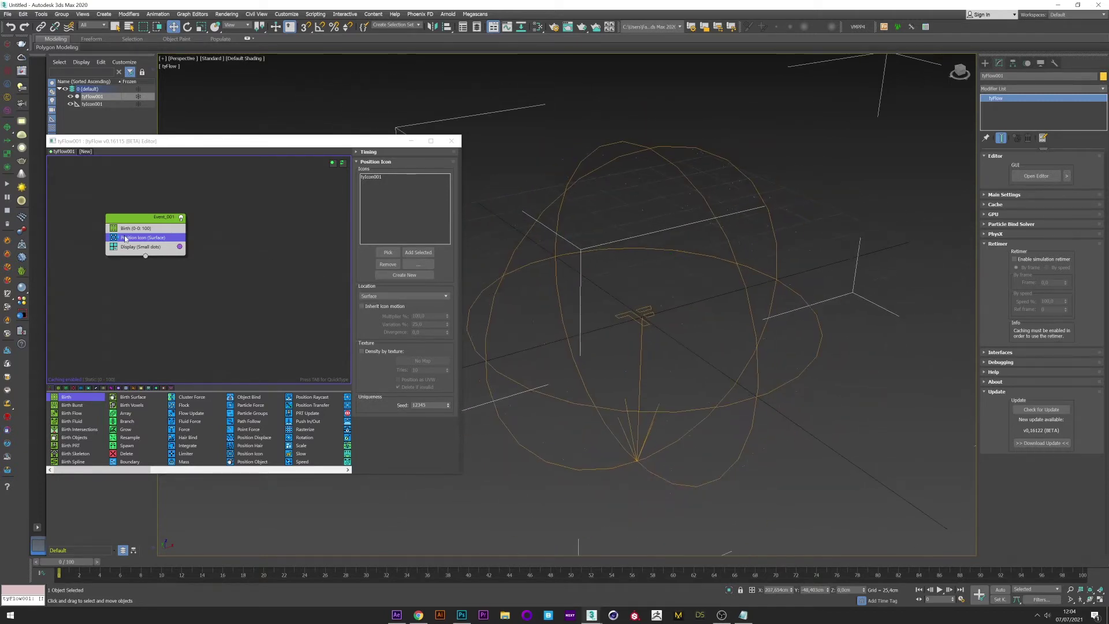
pyautogui.click(128, 247)
pyautogui.click(396, 170)
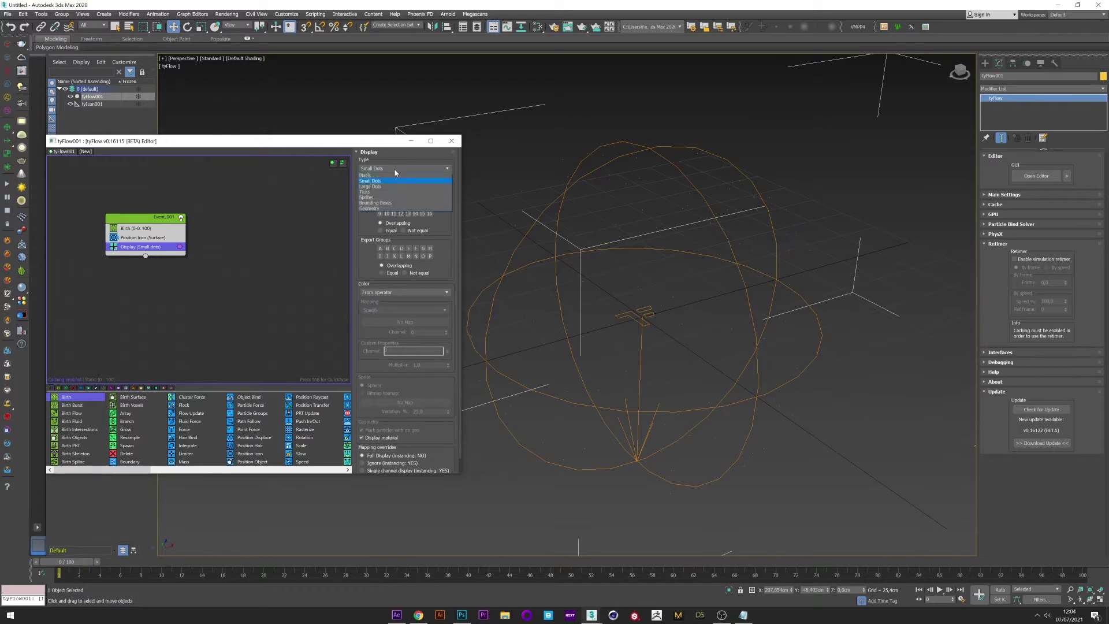
pyautogui.click(371, 208)
# Add a Shape operator to the event, directly below Position Icon
pyautogui.click(139, 238)
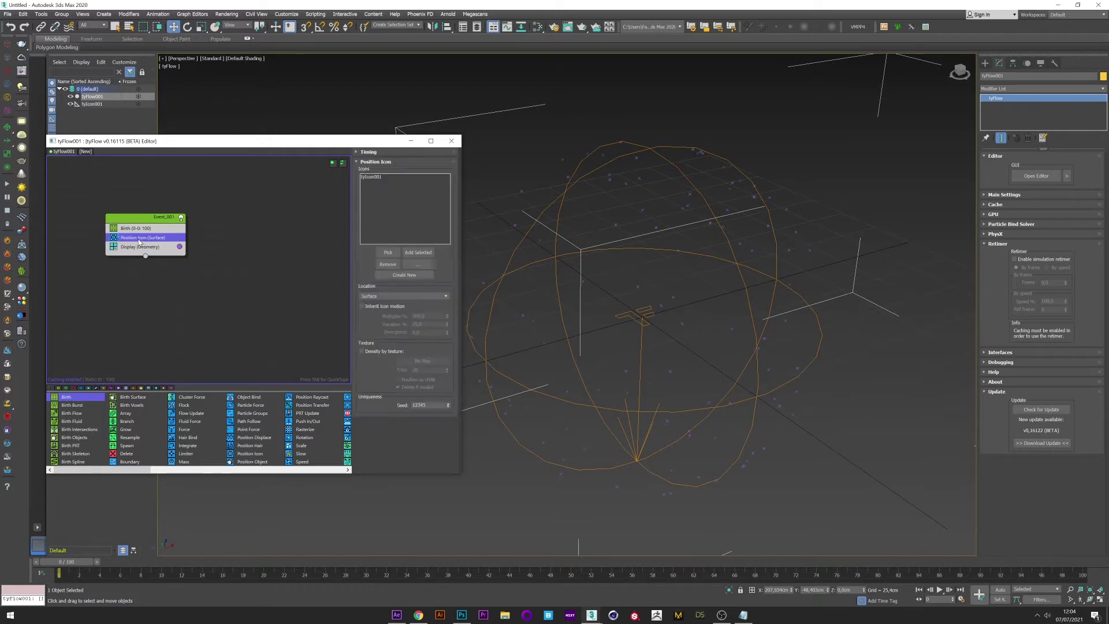
pyautogui.press('Tab')
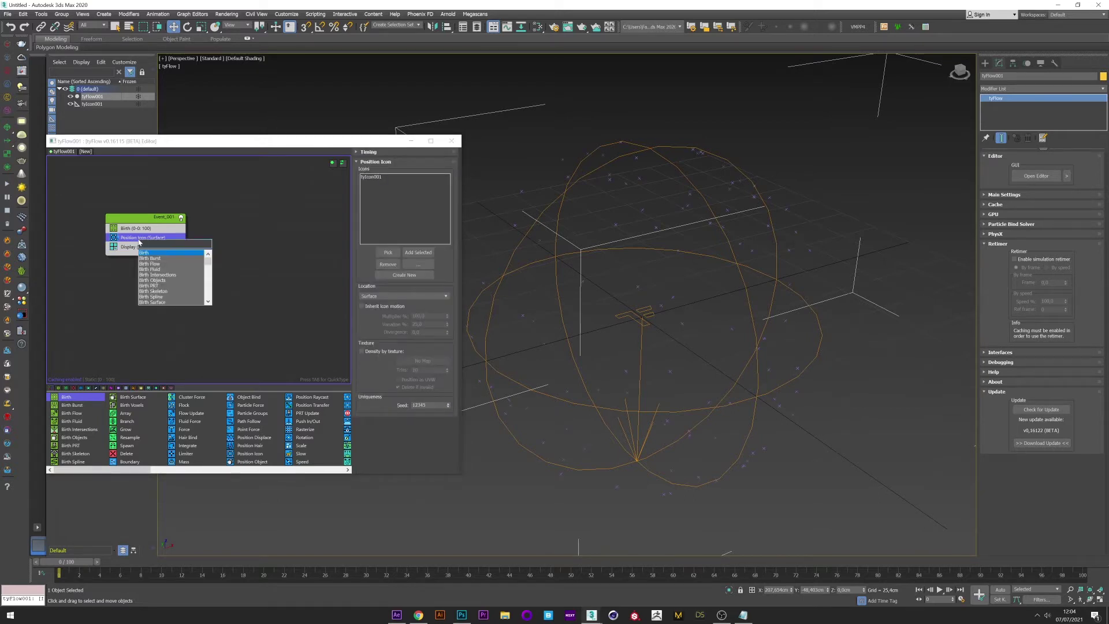
pyautogui.write('sha')
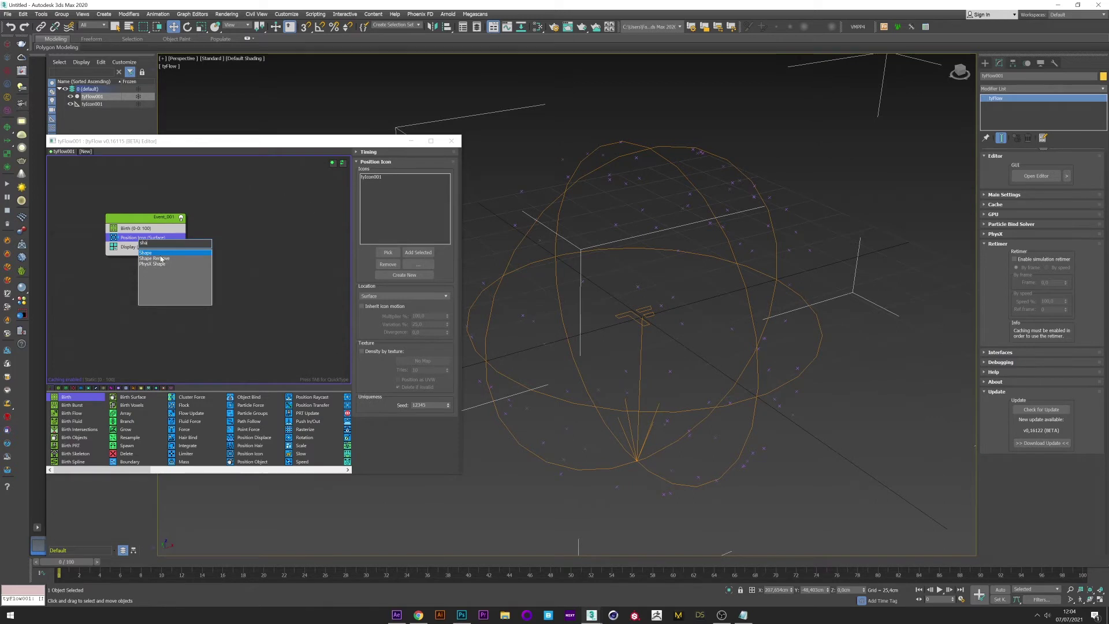
pyautogui.press('Return')
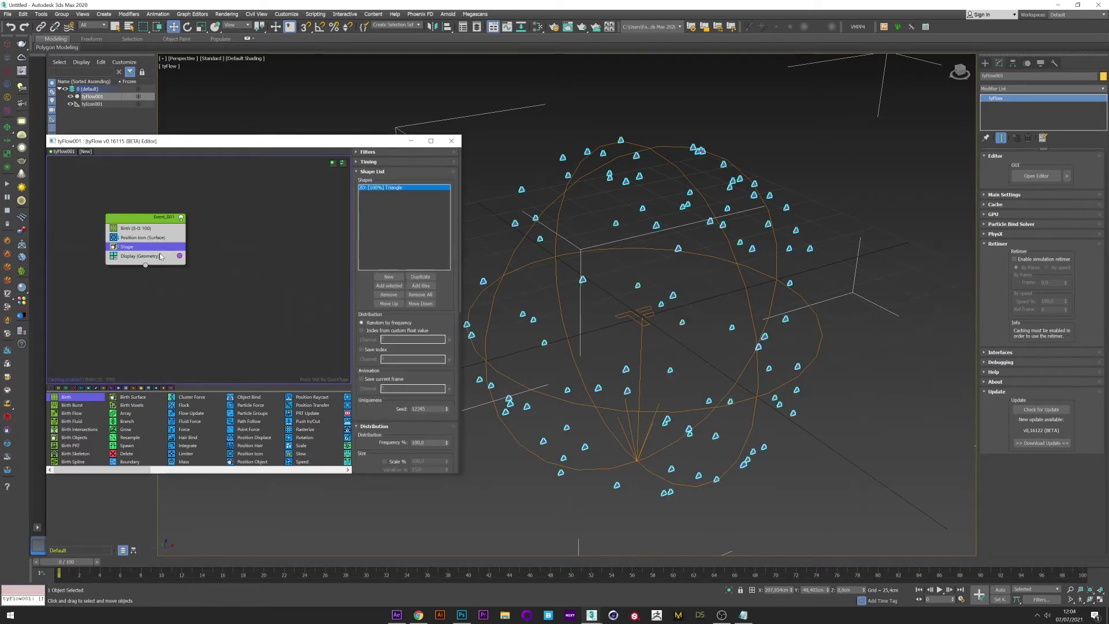
# Switch the Shape operator's mesh type to 3D and choose Sphere (LowRes)
pyautogui.scroll(-4, 422, 312)
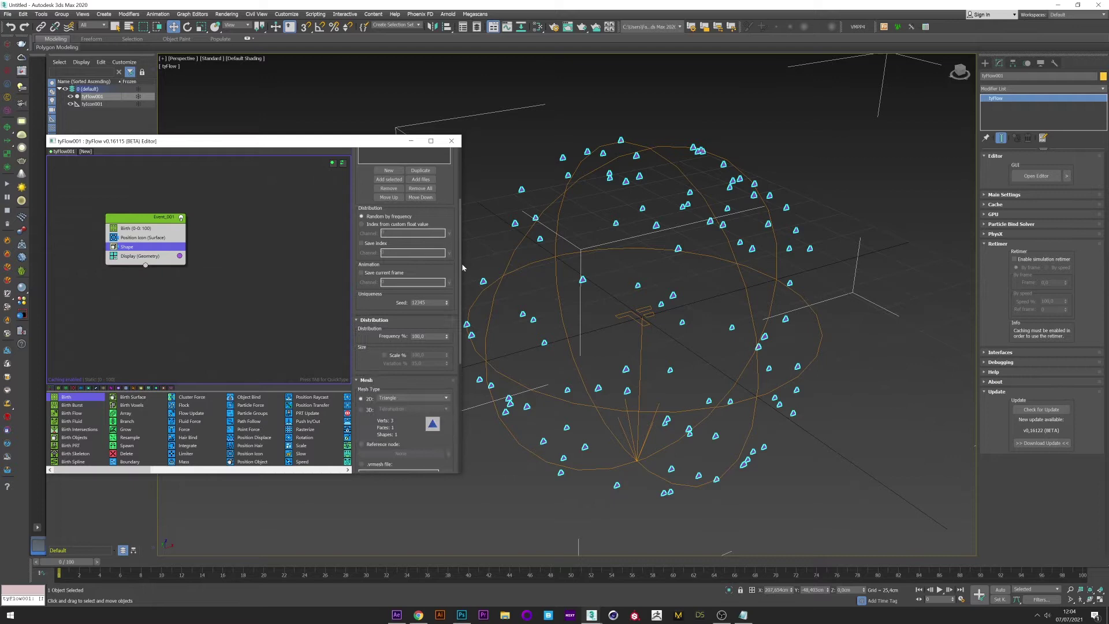
pyautogui.click(363, 398)
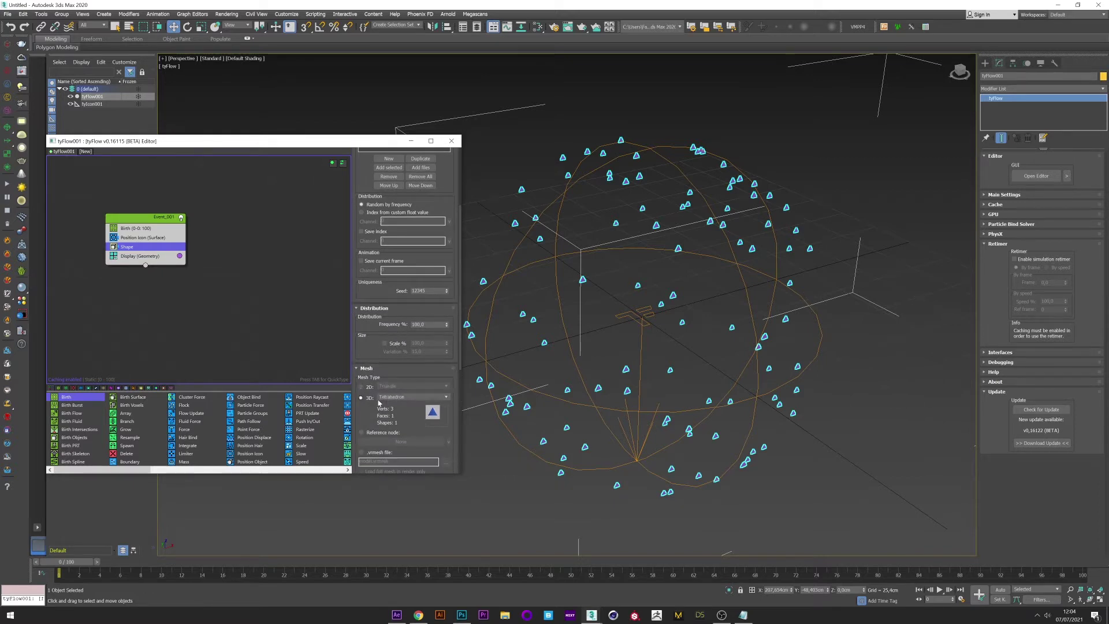
pyautogui.click(399, 398)
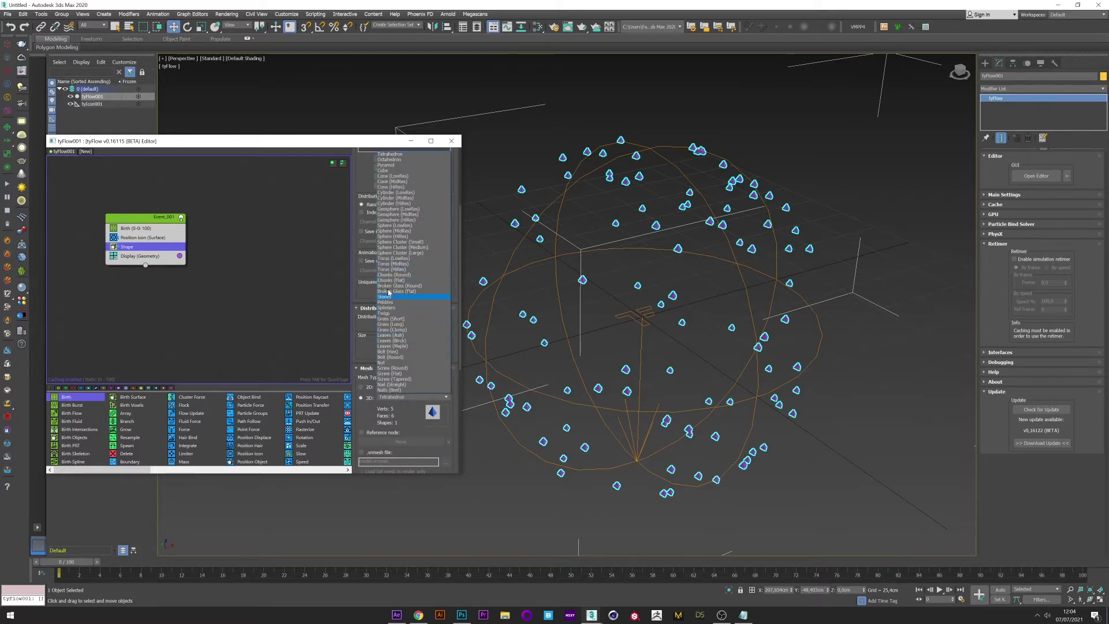
pyautogui.click(394, 225)
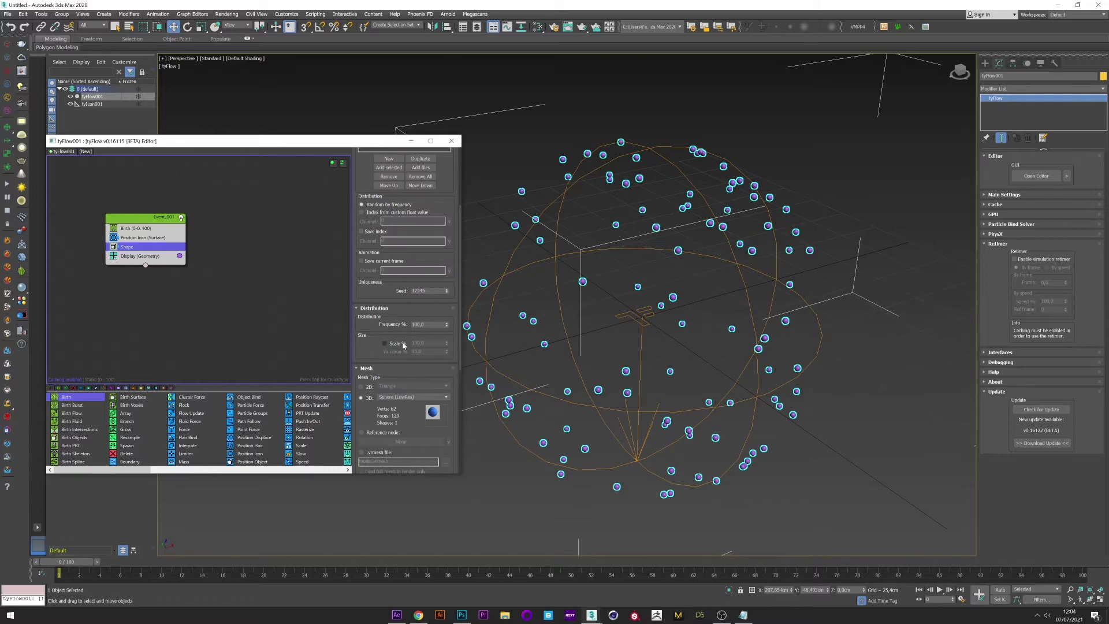
# Enable scaling in the Shape operator's size settings and set the scale to 850%
pyautogui.click(422, 343)
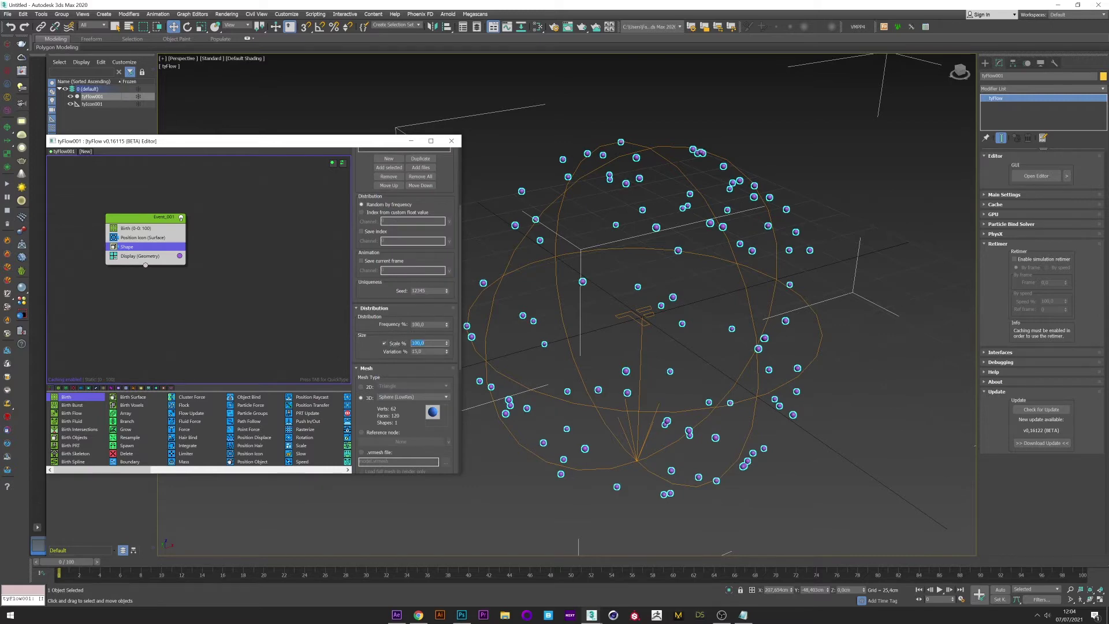
pyautogui.write('800')
pyautogui.press('Return')
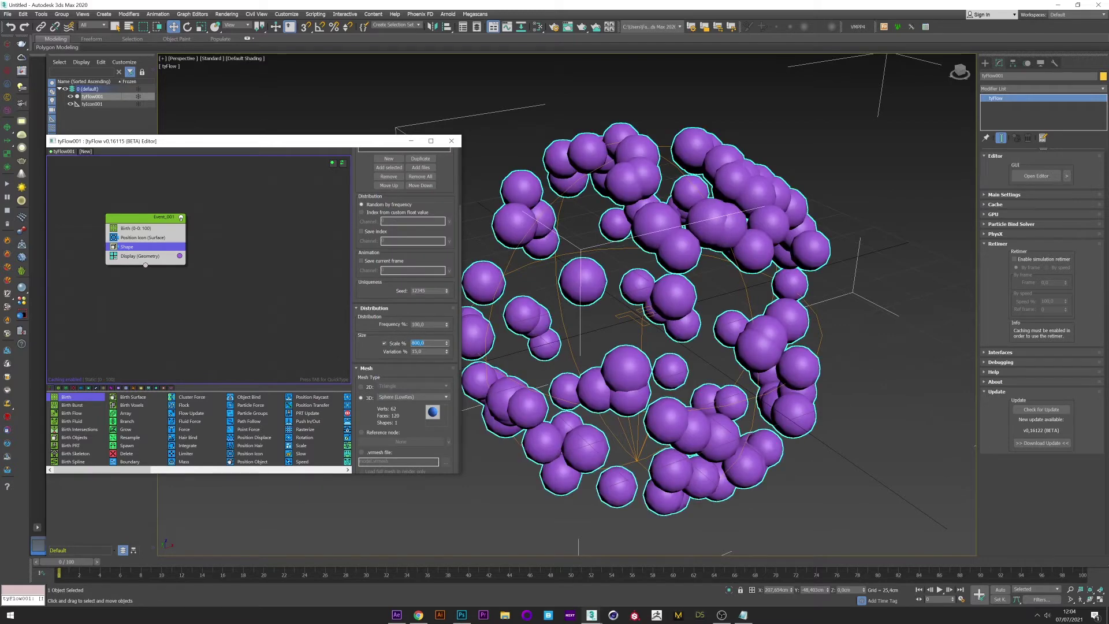
pyautogui.write('850')
pyautogui.press('Return')
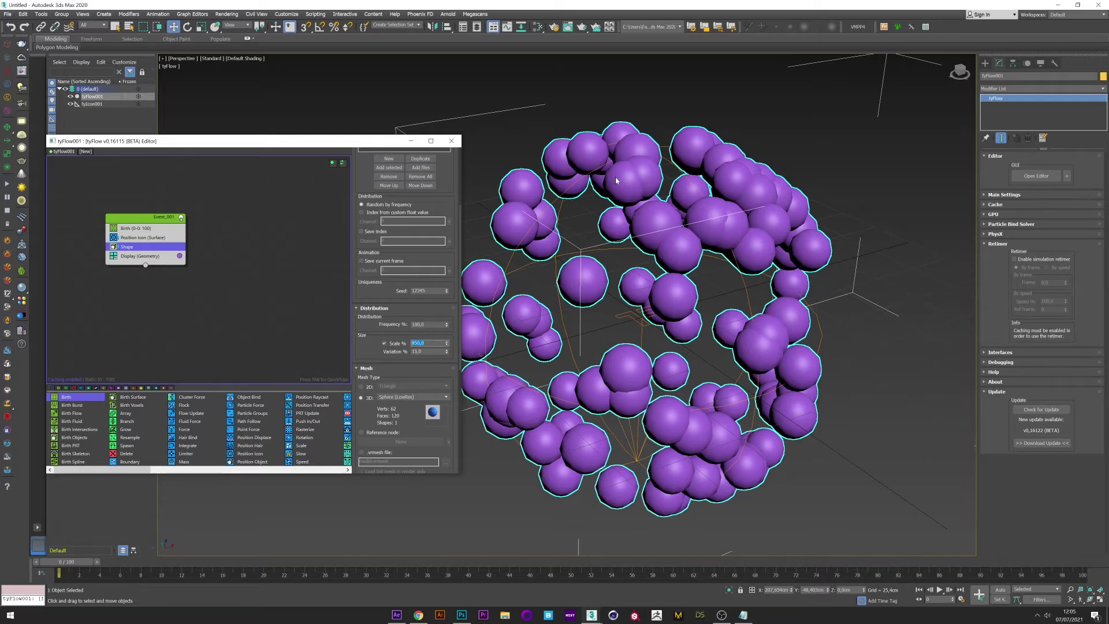
# Create a standard sphere of about 93.5 cm radius centred on the particle icon and hide it in the scene
pyautogui.click(985, 63)
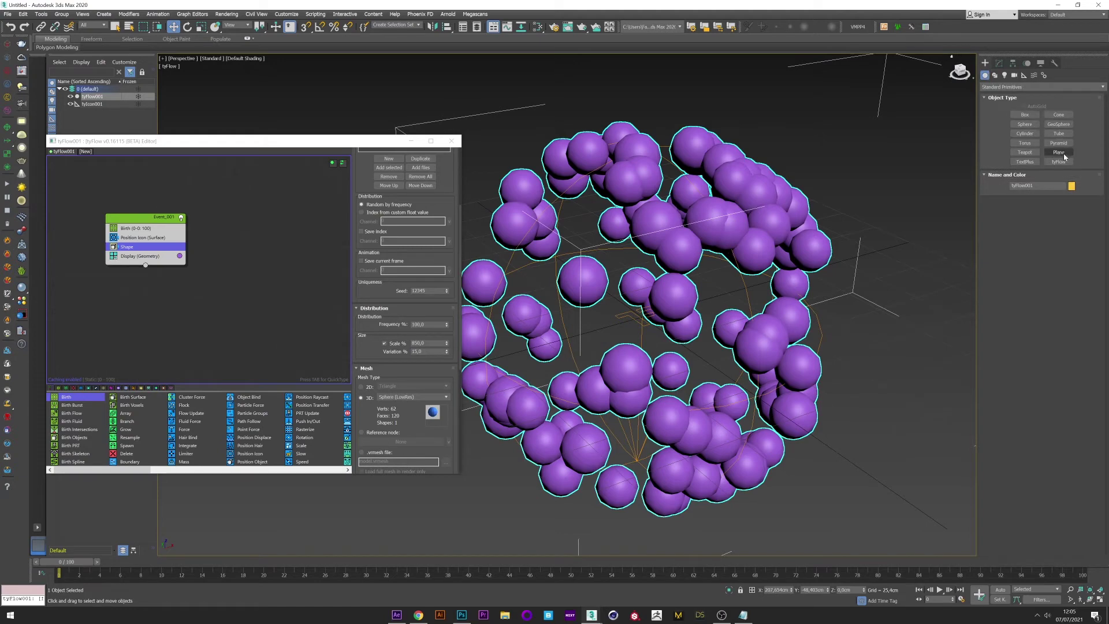
pyautogui.click(985, 76)
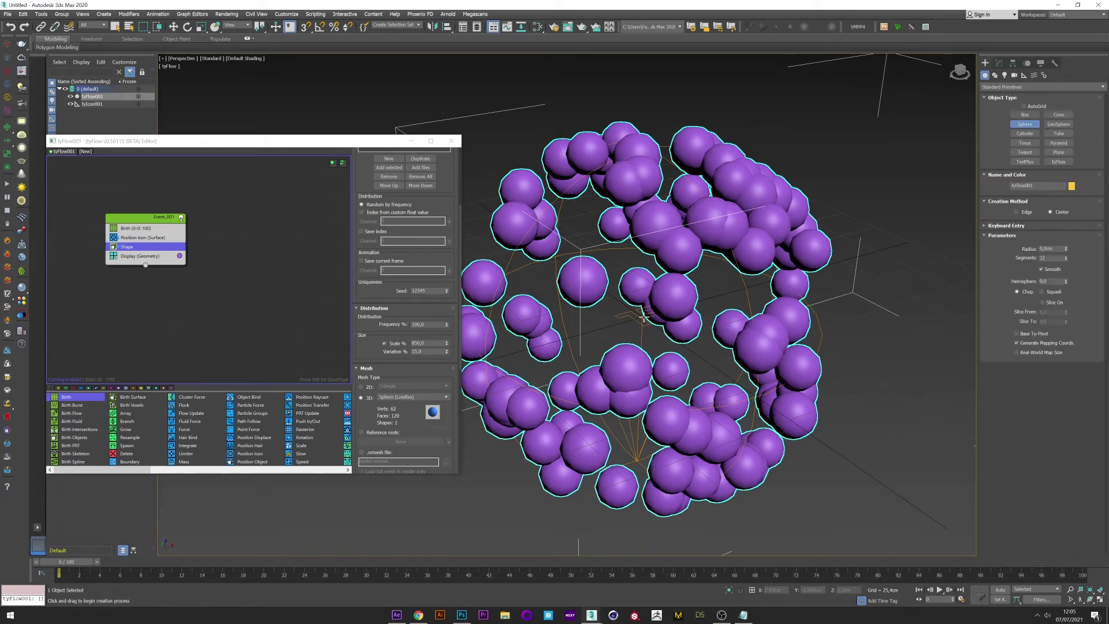
pyautogui.moveTo(645, 317); pyautogui.dragTo(683, 246)
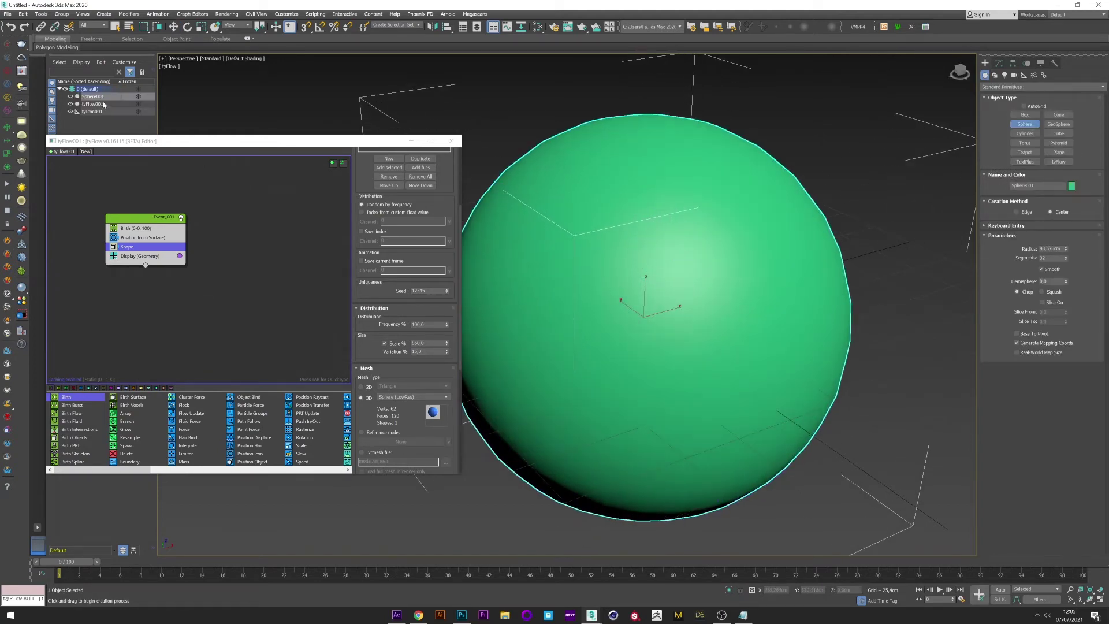
pyautogui.click(70, 97)
# Add a Find Target operator to the event, directly below the Shape operator
pyautogui.rightClick(228, 244)
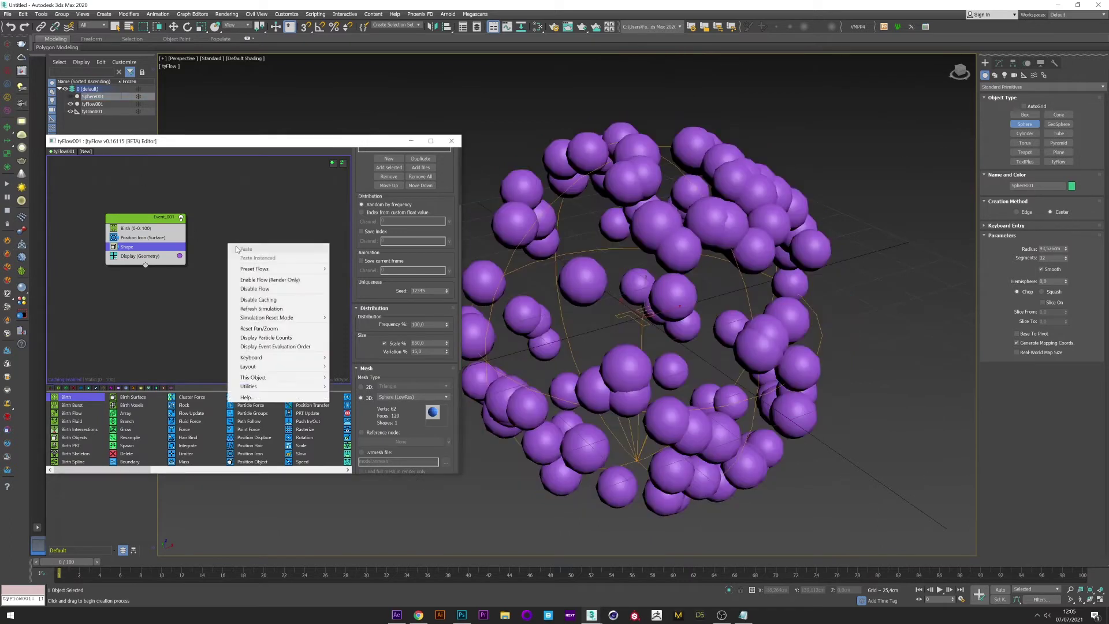
pyautogui.click(158, 248)
pyautogui.press('Tab')
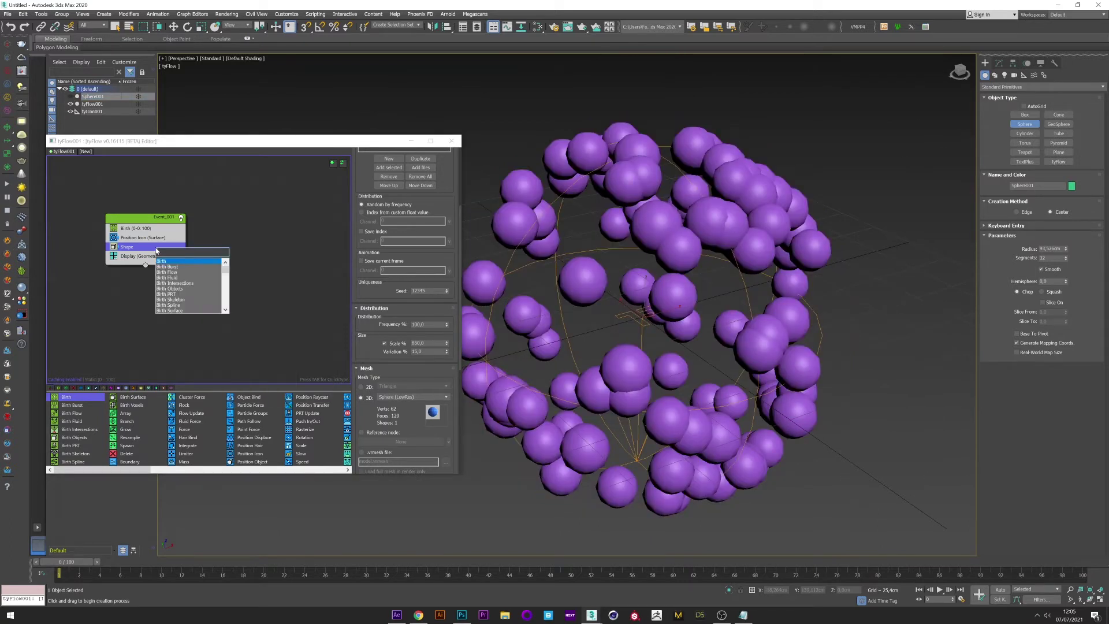
pyautogui.write('find')
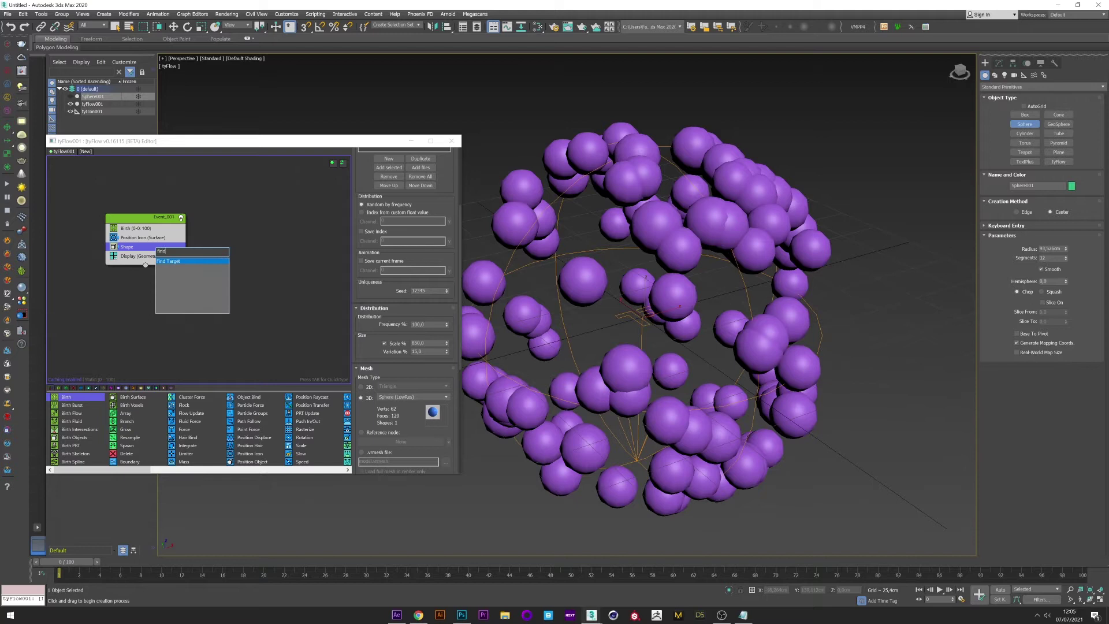
pyautogui.click(172, 262)
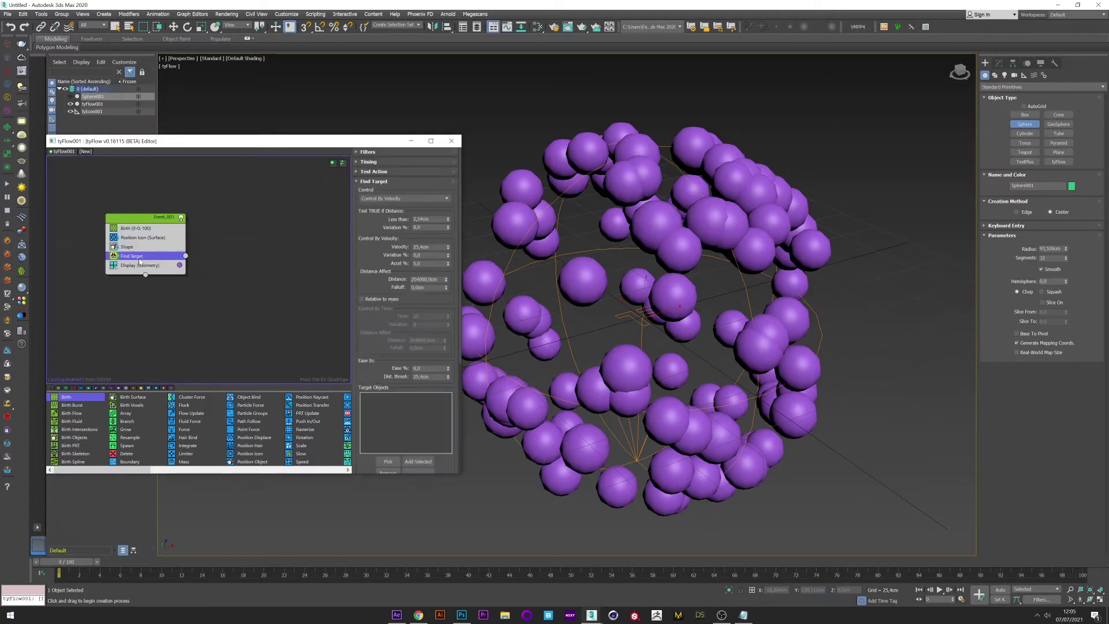
# Assign the hidden sphere as the Find Target operator's target object and preview the particle motion up to frame 31
pyautogui.click(388, 462)
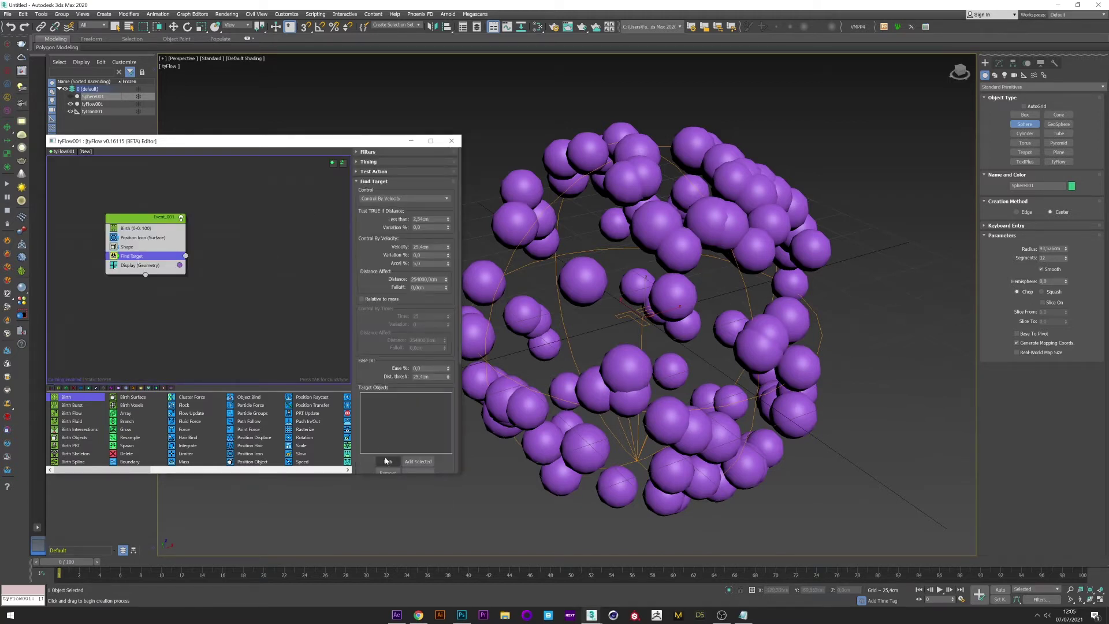
pyautogui.click(93, 97)
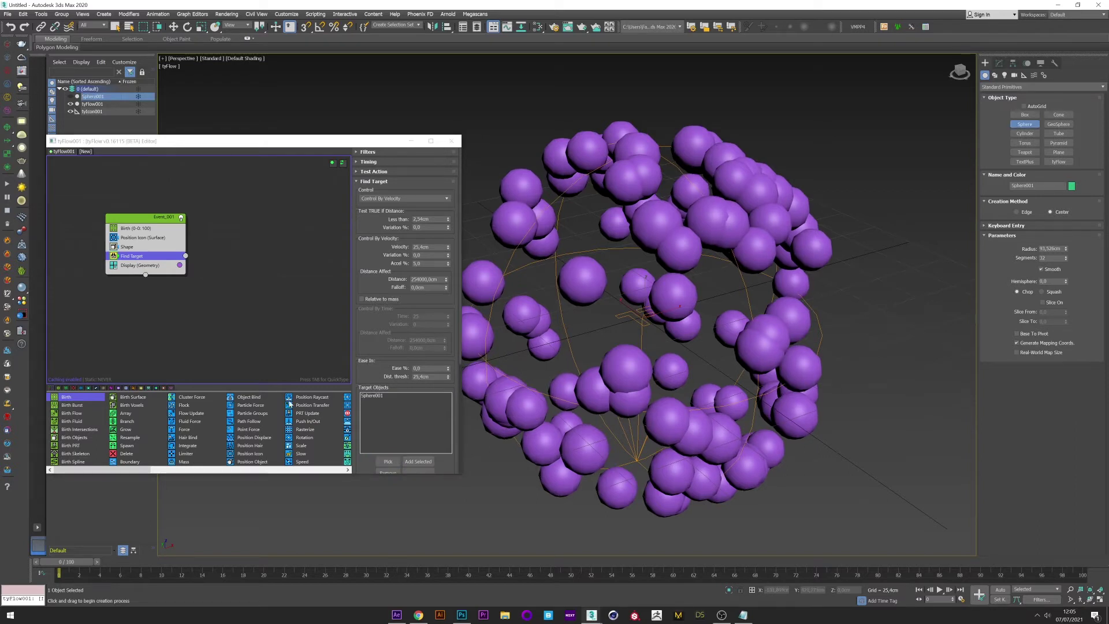
pyautogui.moveTo(81, 573); pyautogui.dragTo(399, 535)
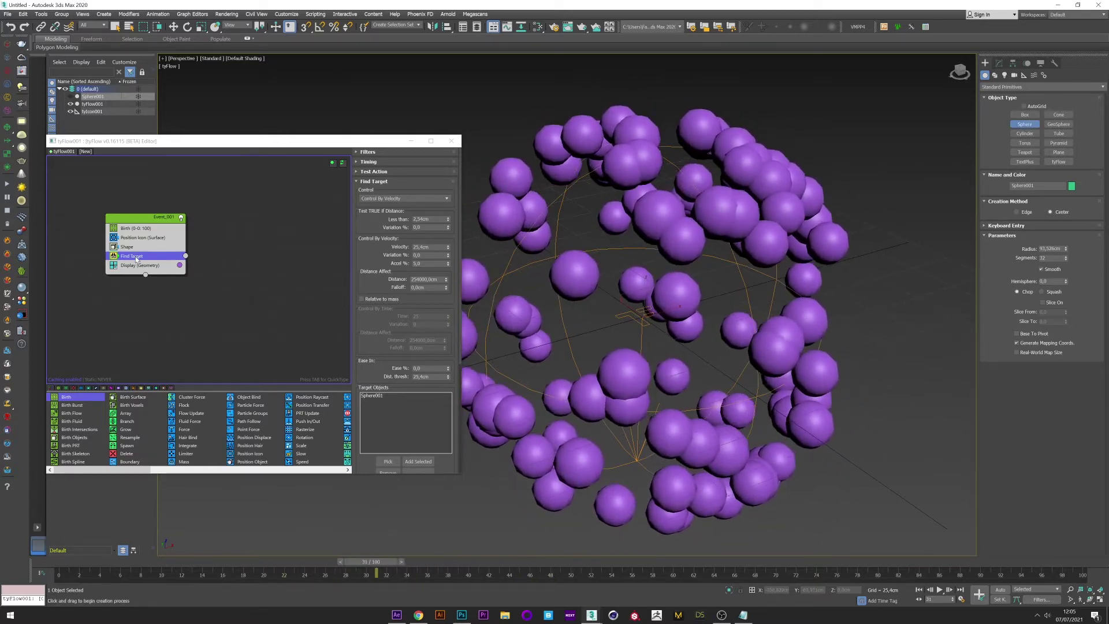
# Add a Force operator to the event, directly below Find Target
pyautogui.press('Tab')
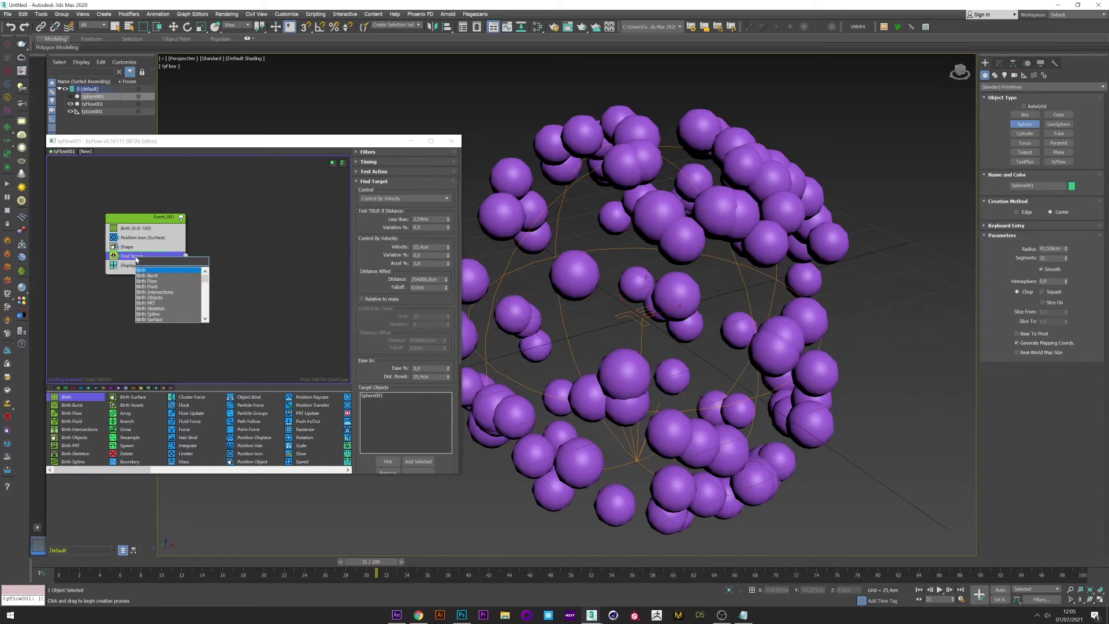
pyautogui.write('fo')
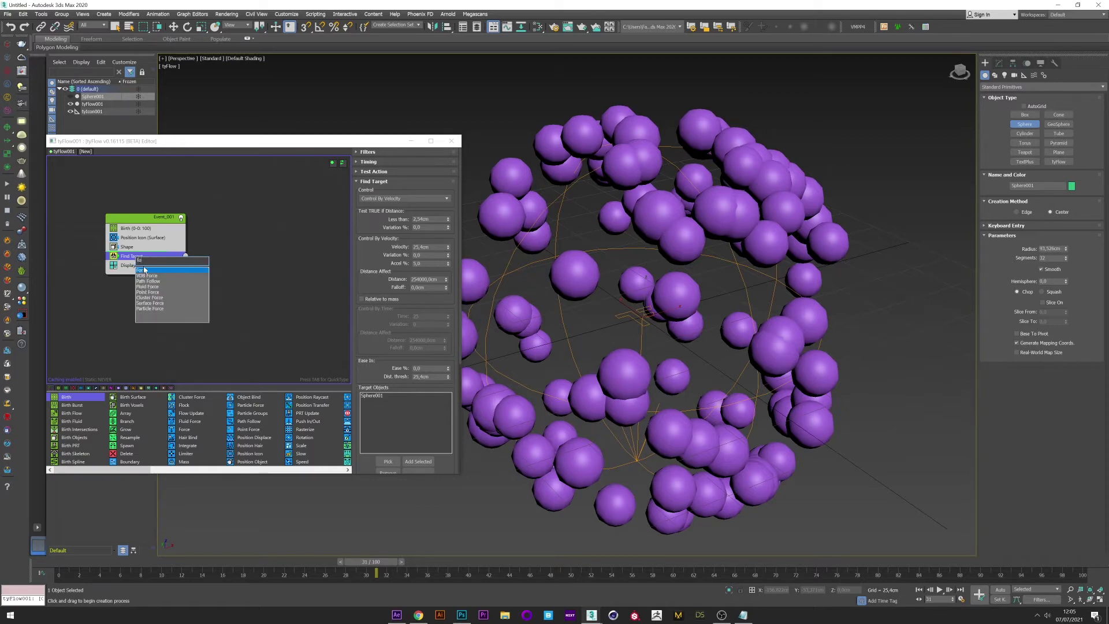
pyautogui.click(142, 270)
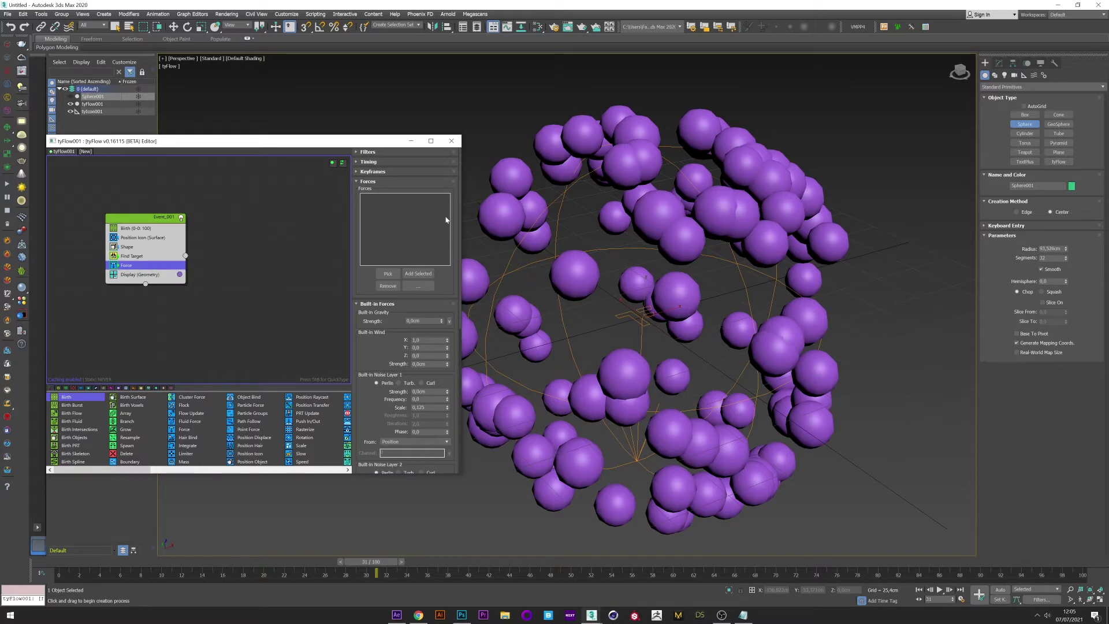
# Switch the Force operator's first noise layer to turbulence with a strength of 1.0 cm and preview the motion
pyautogui.scroll(-3, 404, 243)
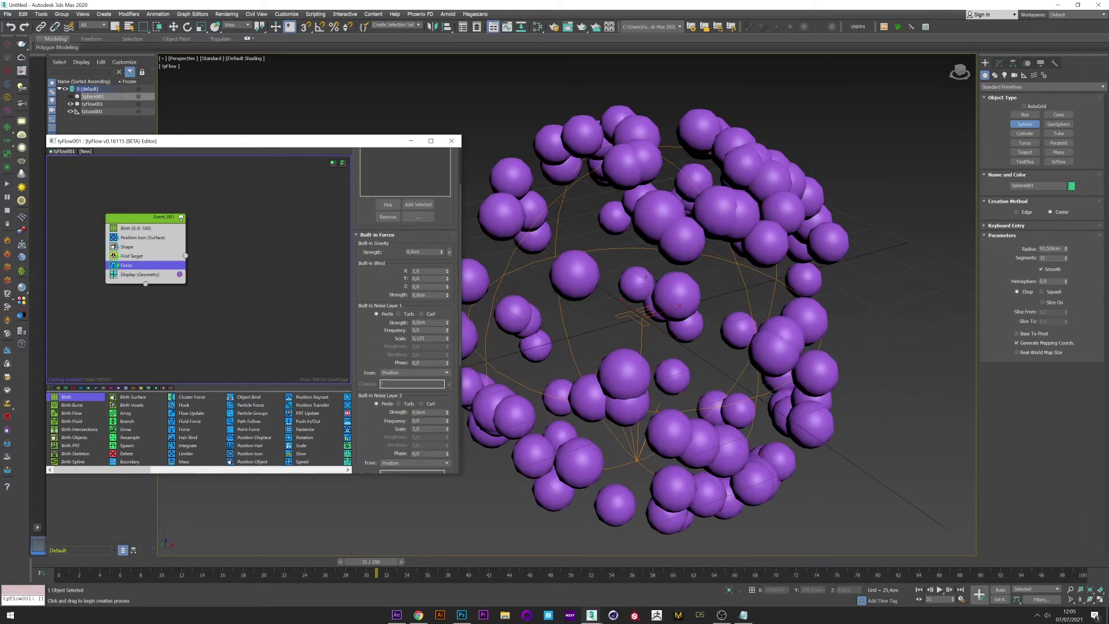
pyautogui.click(398, 314)
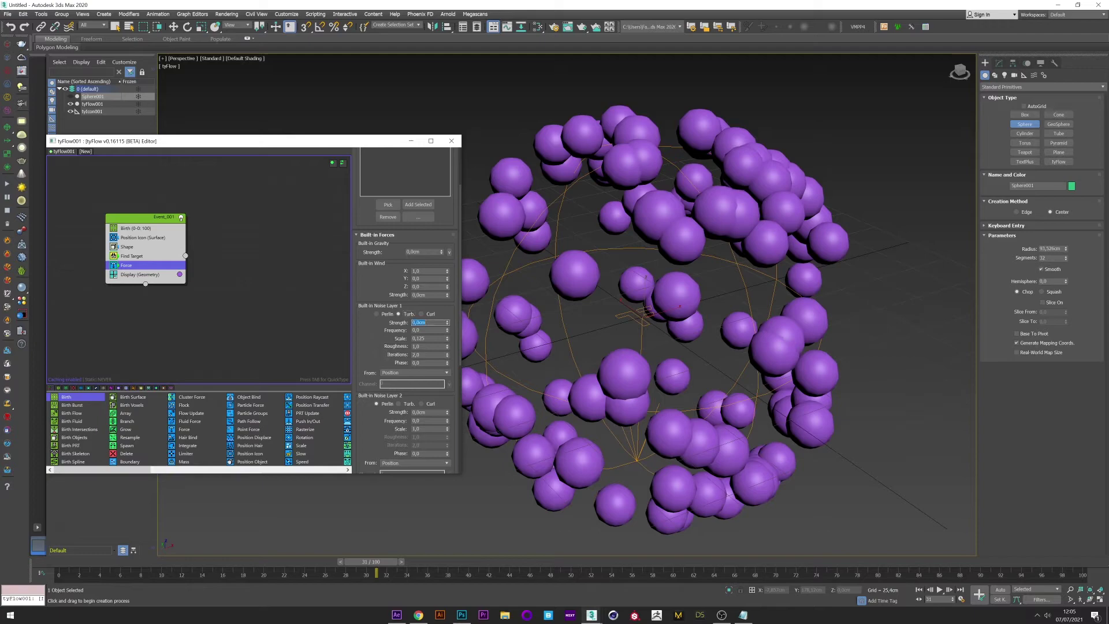
pyautogui.press('Return')
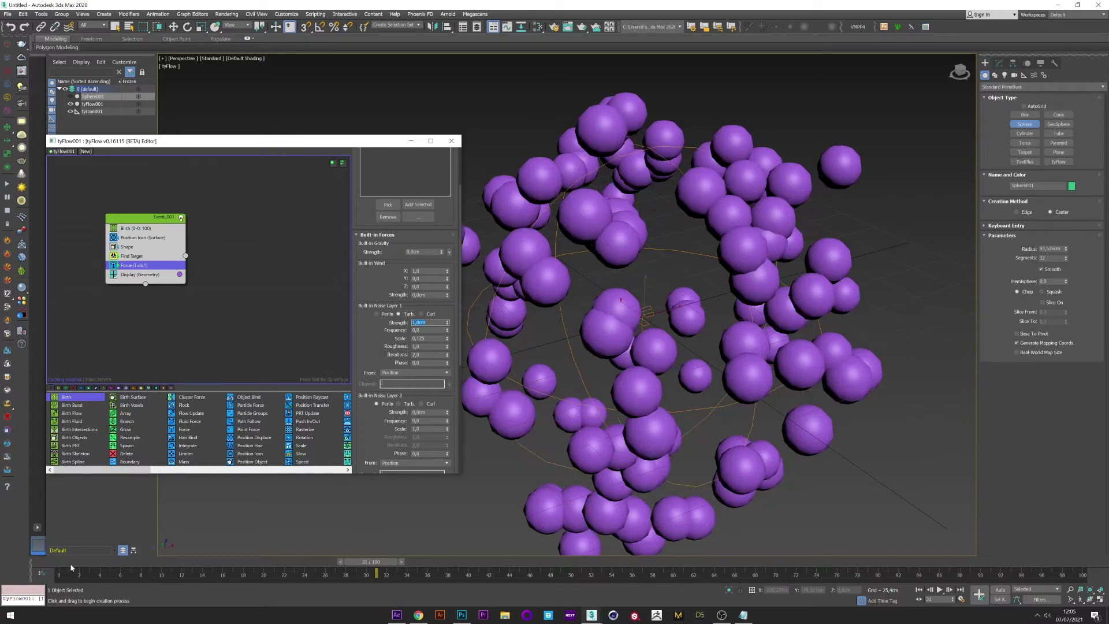
pyautogui.moveTo(393, 561); pyautogui.dragTo(645, 516)
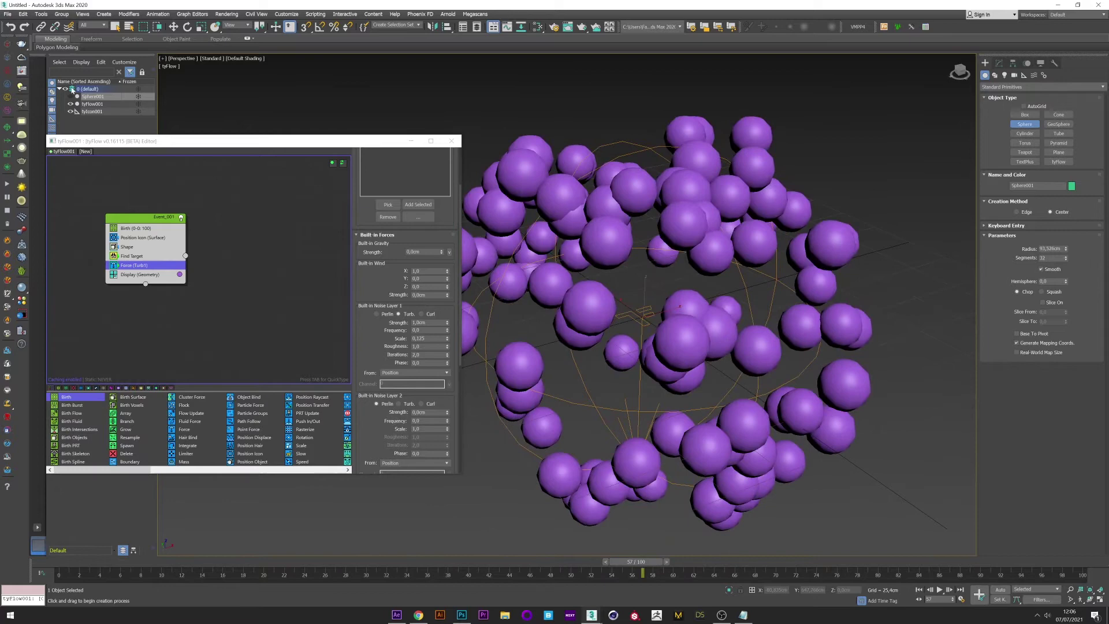
# Enable the tyFlow object's simulation retimer by speed, set the speed to 40%, and preview the slowed animation
pyautogui.click(92, 104)
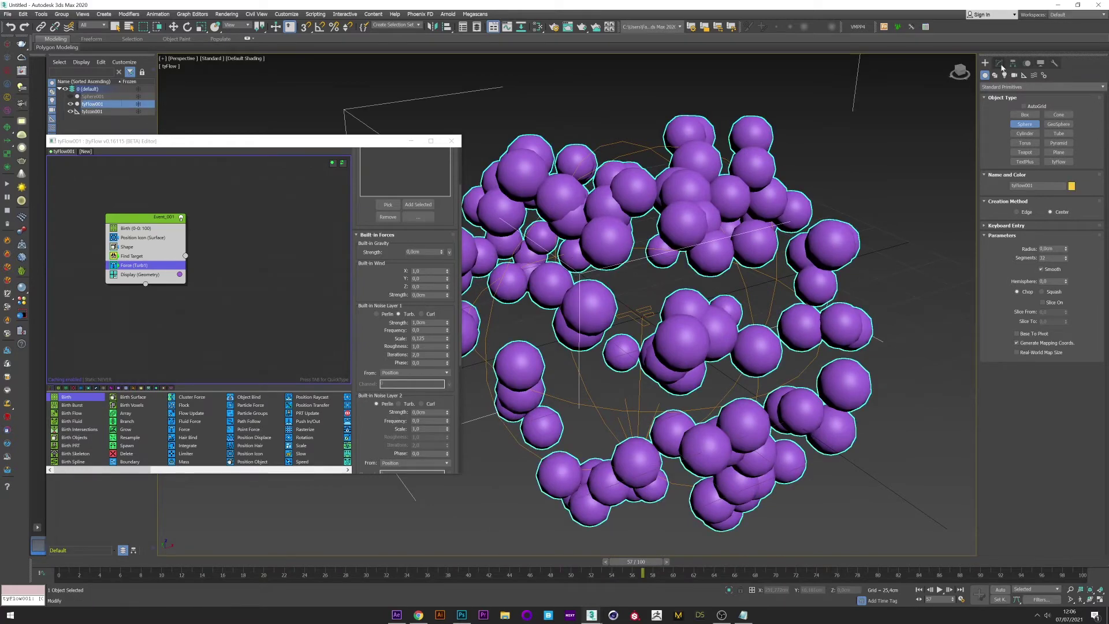
pyautogui.press('w')
pyautogui.click(999, 63)
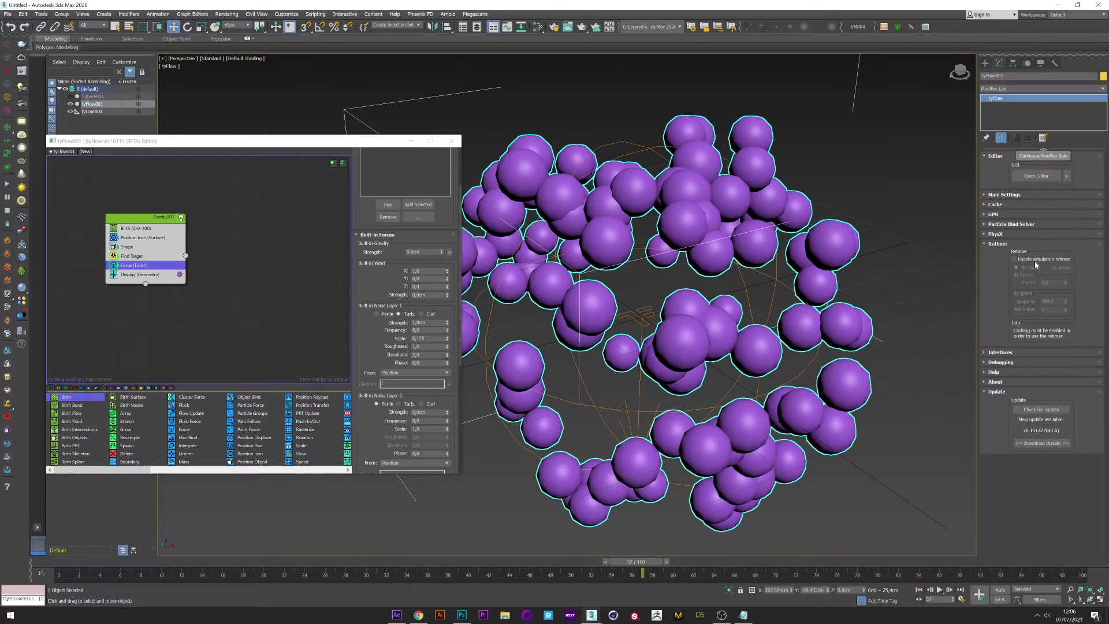
pyautogui.click(1015, 260)
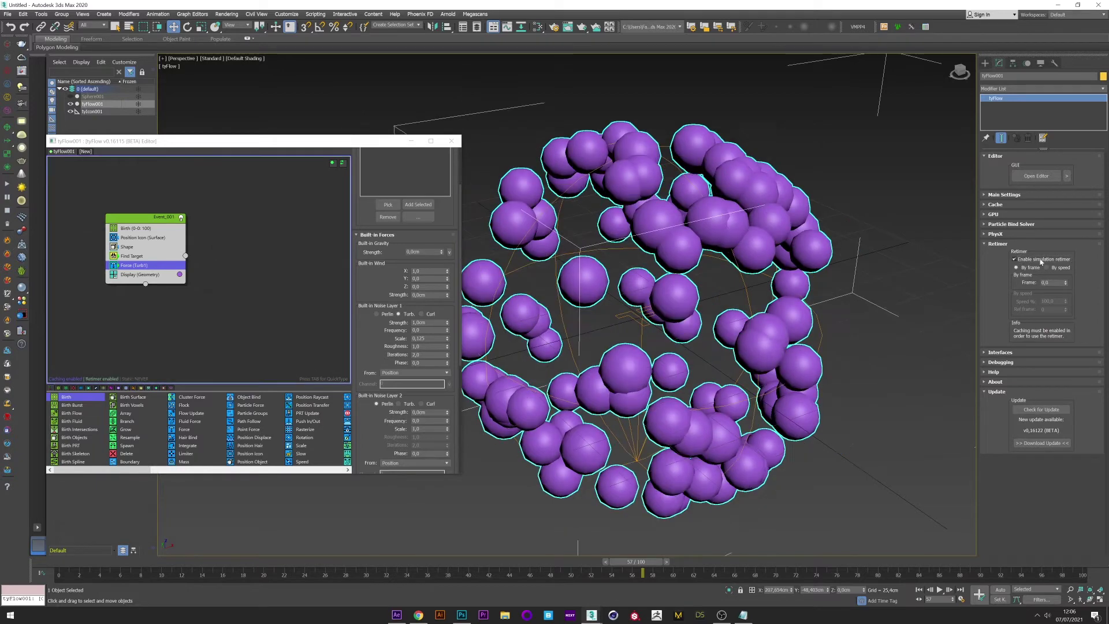
pyautogui.click(1052, 268)
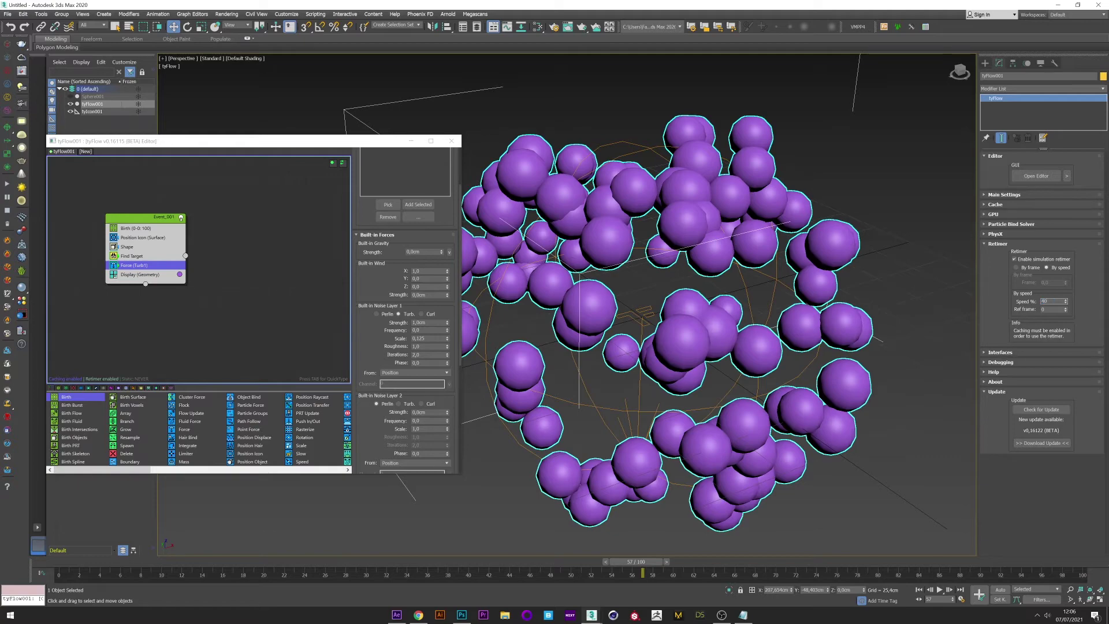
pyautogui.press('Return')
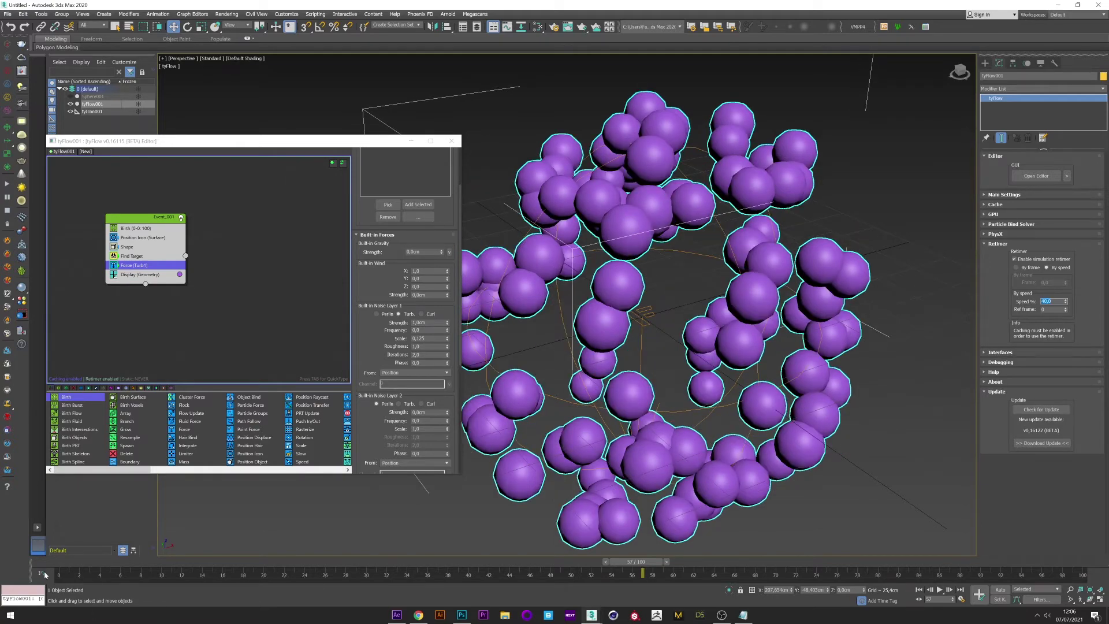
pyautogui.moveTo(642, 563); pyautogui.dragTo(949, 571)
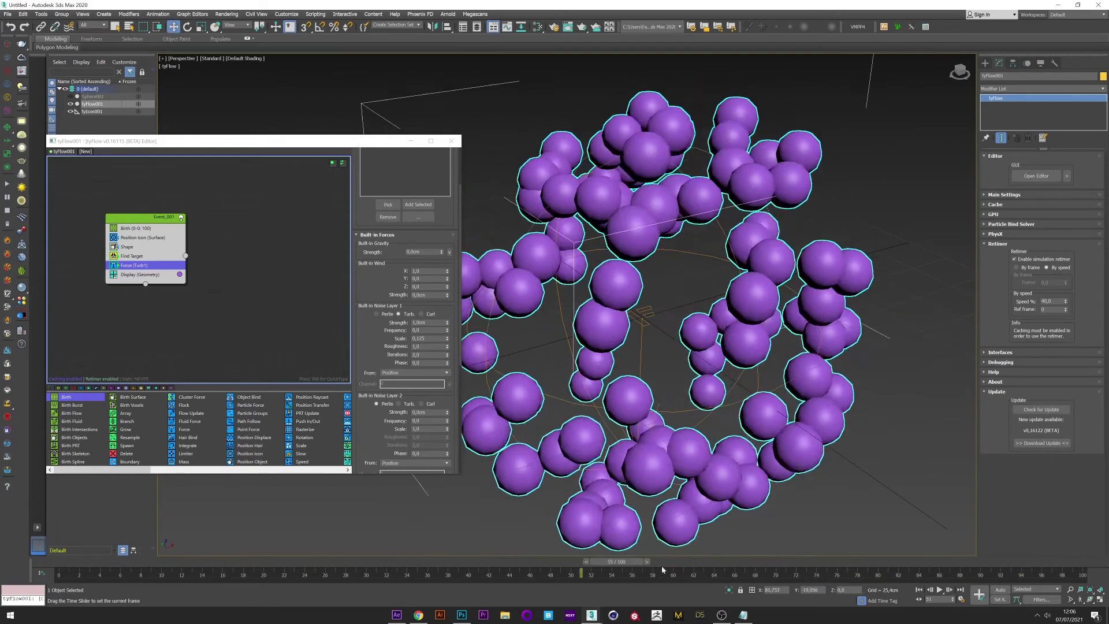
# Extend the animation's end time to frame 150 in the time configuration
pyautogui.click(962, 599)
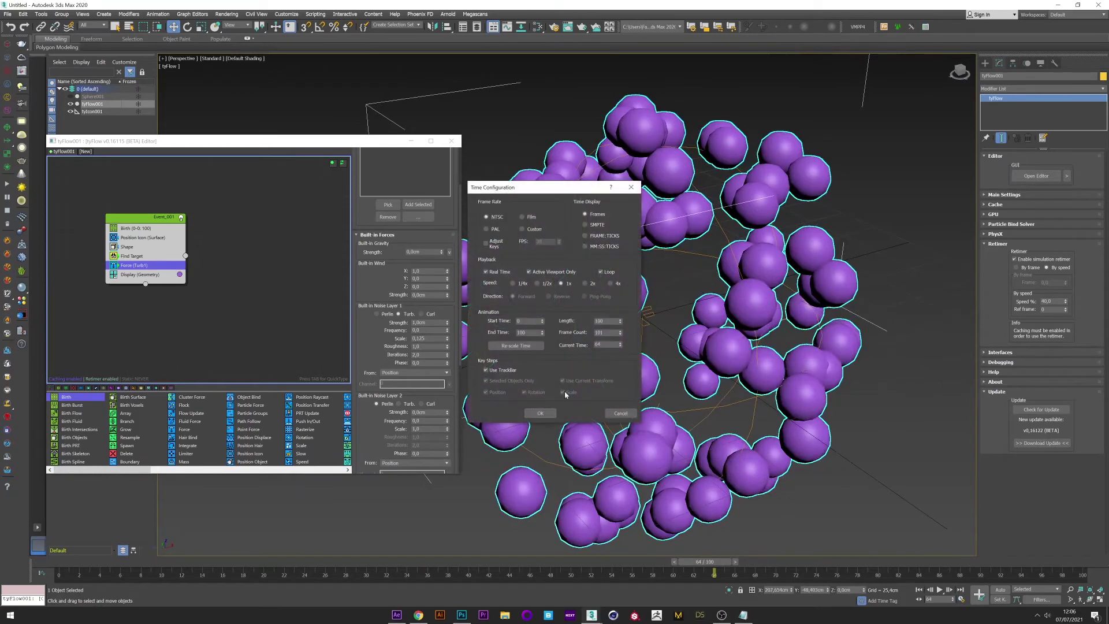
pyautogui.doubleClick(521, 333)
pyautogui.press('Return')
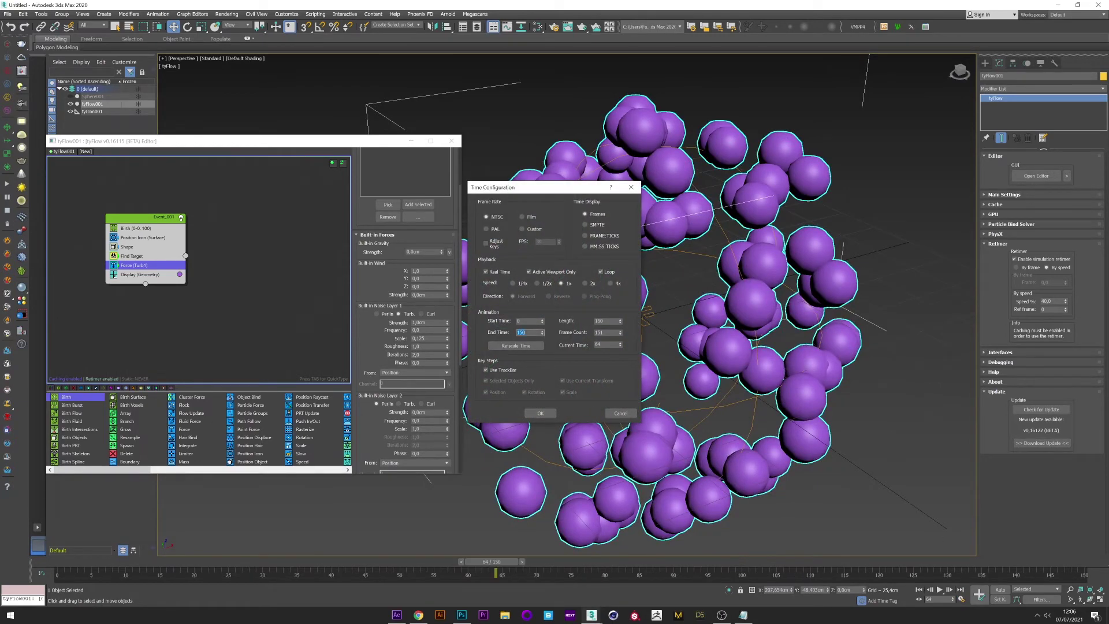
pyautogui.click(540, 413)
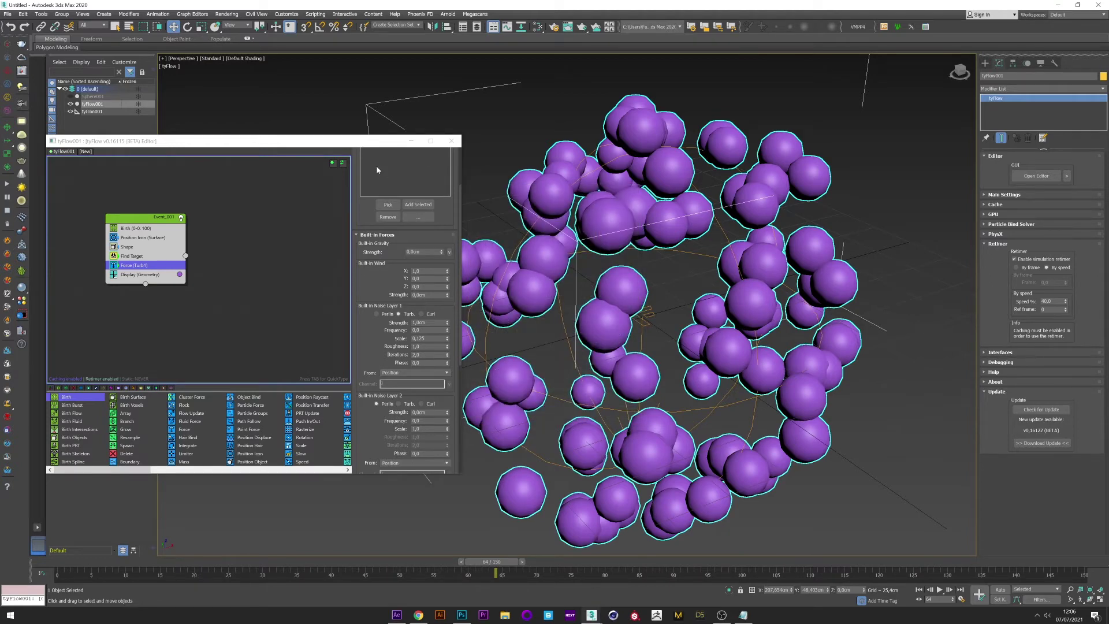
# Close the tyFlow editor and hide the tyFlow and icon objects in the scene
pyautogui.click(452, 140)
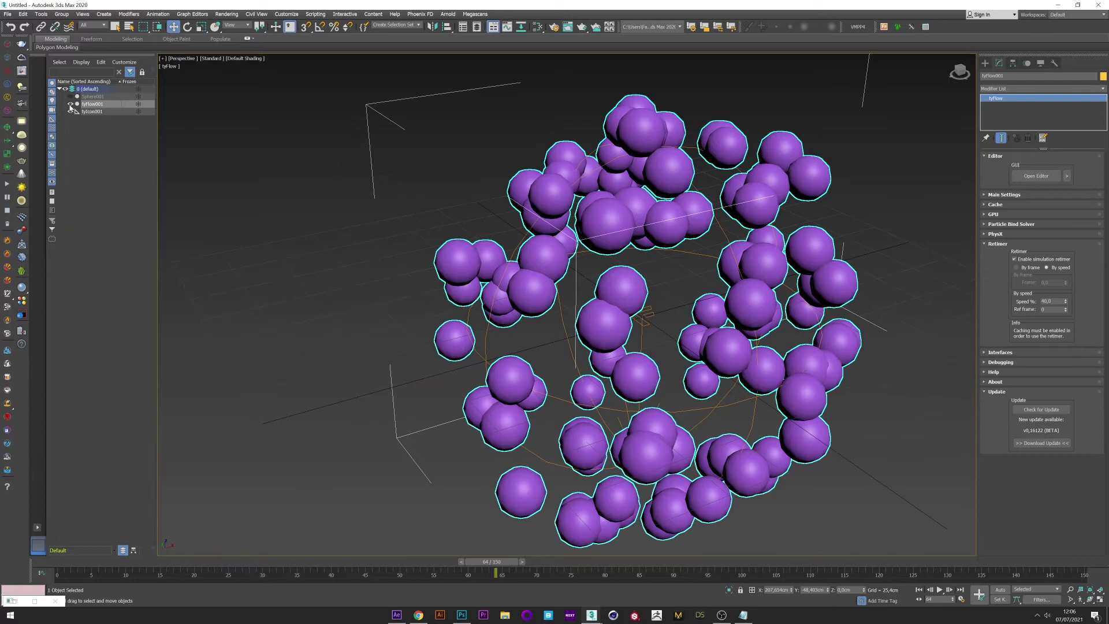
pyautogui.moveTo(70, 107); pyautogui.dragTo(71, 113)
pyautogui.keyDown('alt'); pyautogui.moveTo(724, 144); pyautogui.dragTo(773, 148, button='middle'); pyautogui.keyUp('alt')
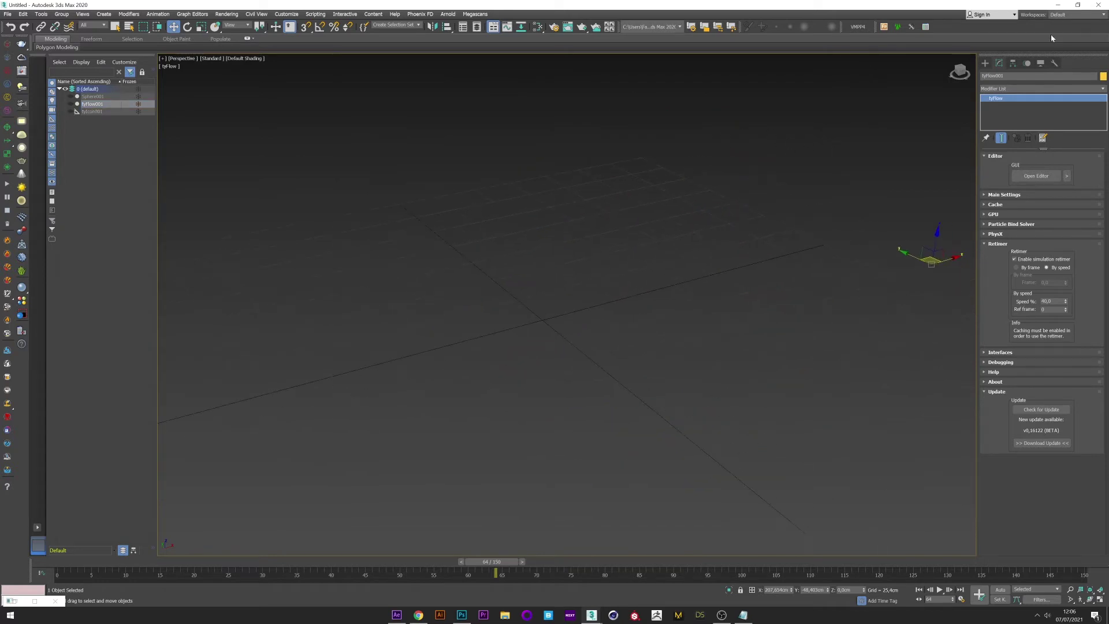
# Create a tyMesher object from the tyFlow object category beside the hidden particle setup
pyautogui.click(985, 63)
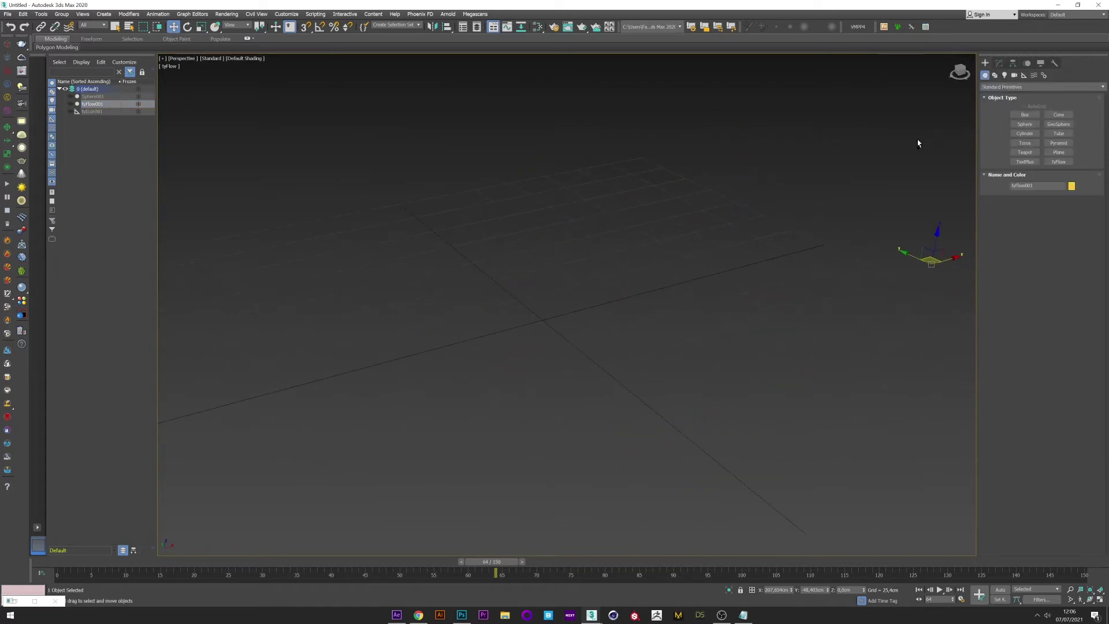
pyautogui.click(1017, 87)
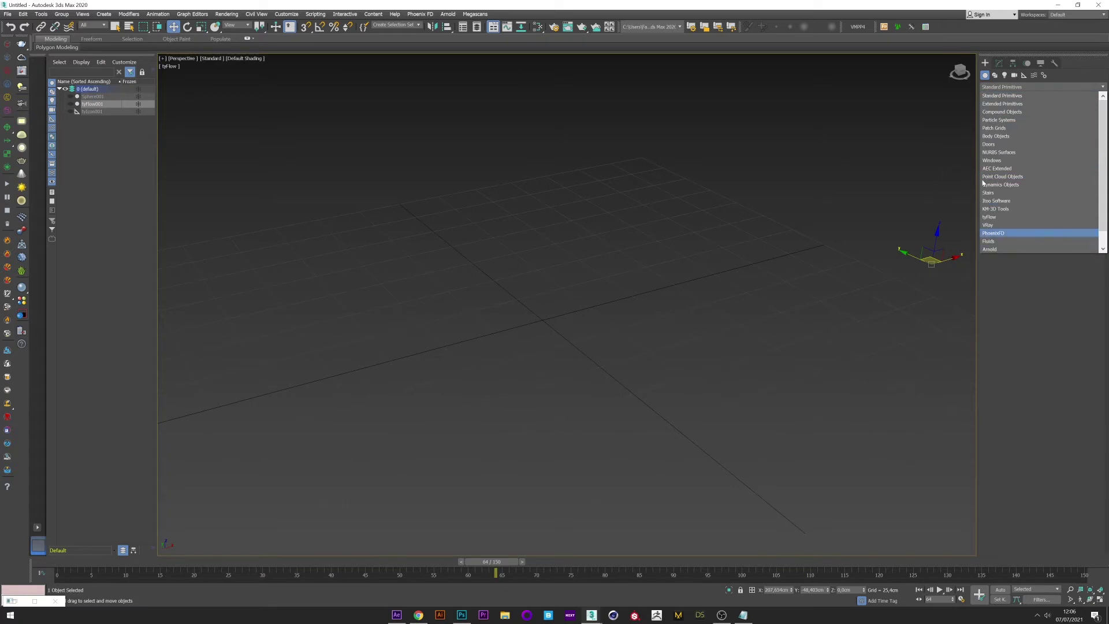
pyautogui.click(991, 217)
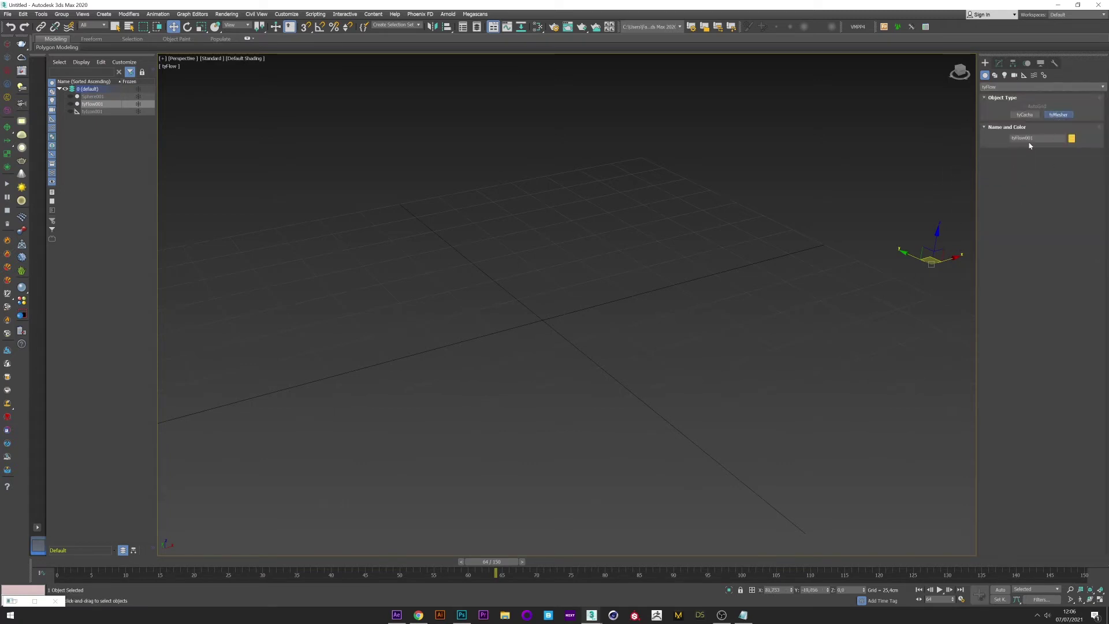
pyautogui.moveTo(824, 239); pyautogui.dragTo(845, 277)
# Assign tyFlow001 as the tyMesher's input object and inspect the resulting particle mesh up close
pyautogui.click(1025, 278)
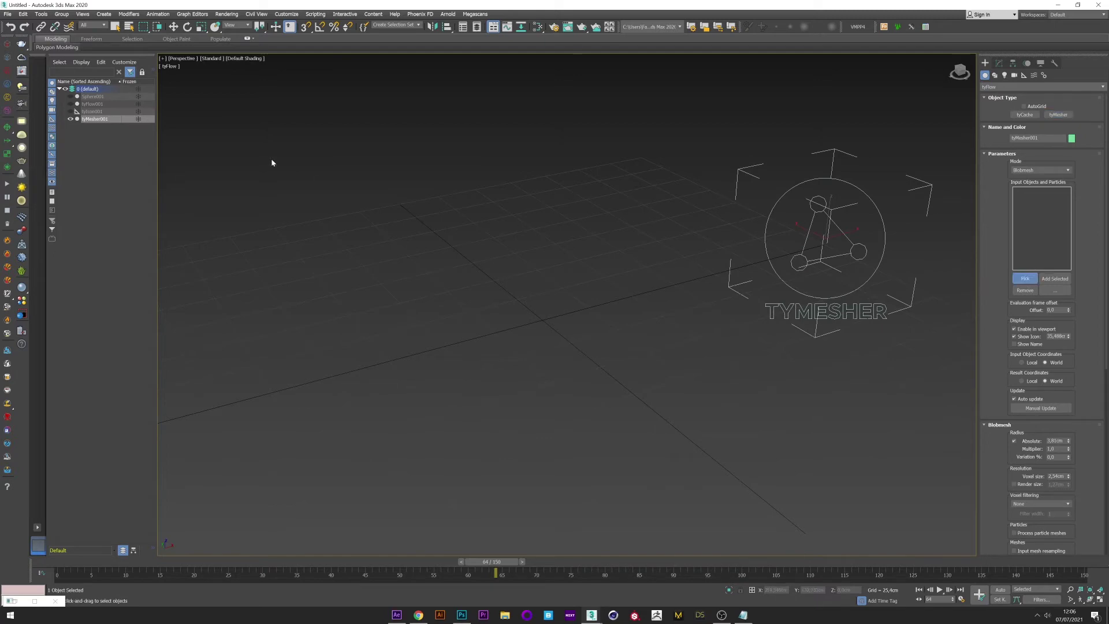
pyautogui.click(87, 103)
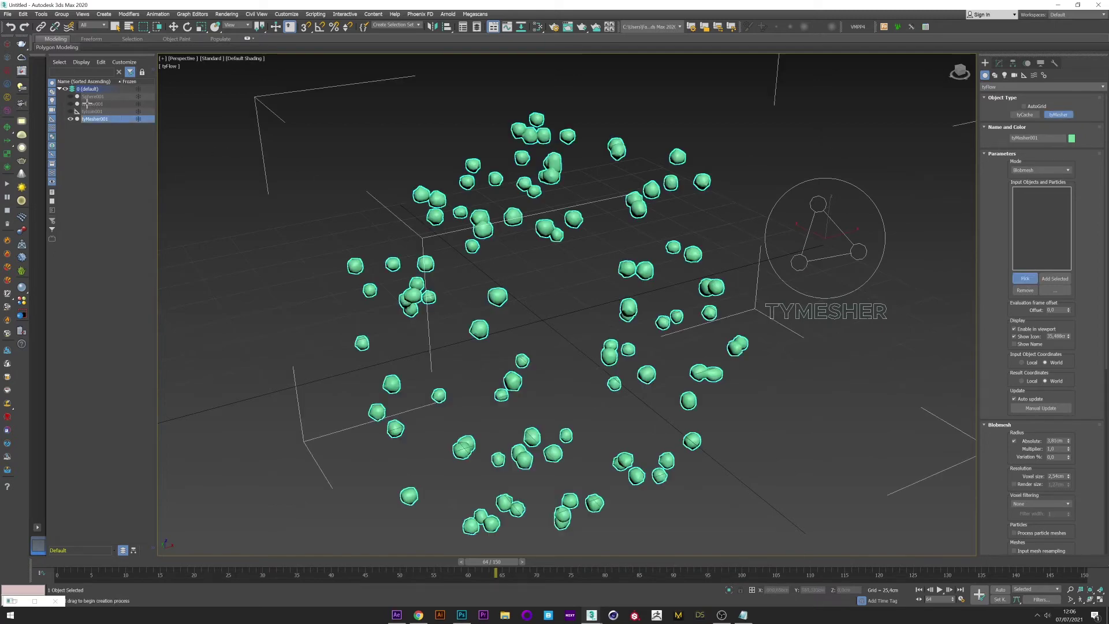
pyautogui.keyDown('alt'); pyautogui.moveTo(539, 307); pyautogui.dragTo(543, 305, button='middle'); pyautogui.keyUp('alt')
pyautogui.scroll(2, 543, 304)
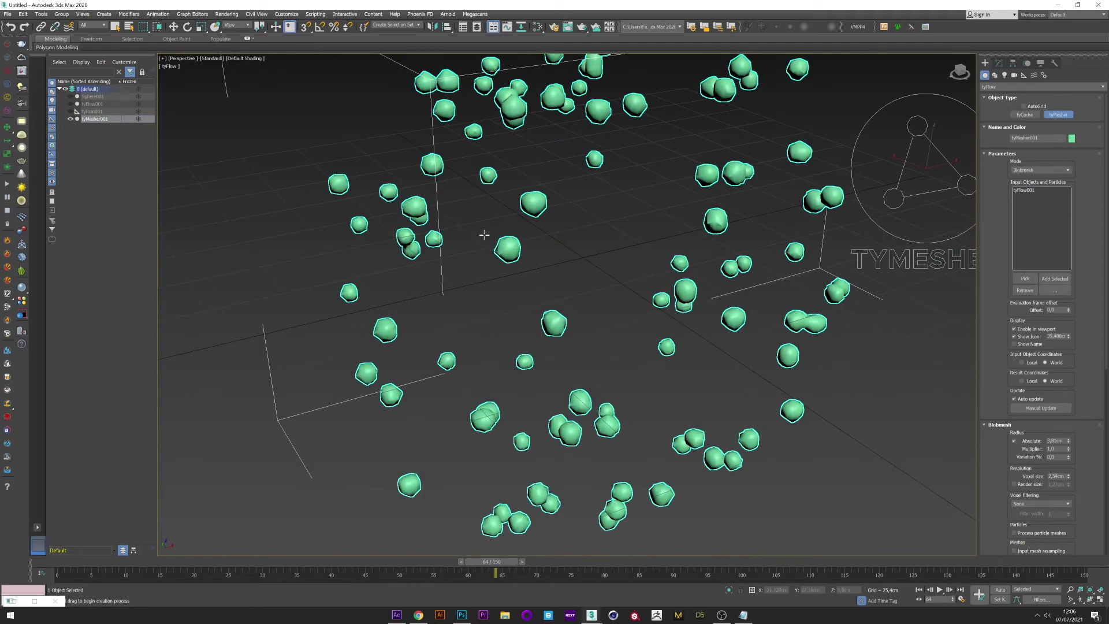
pyautogui.scroll(2, 488, 245)
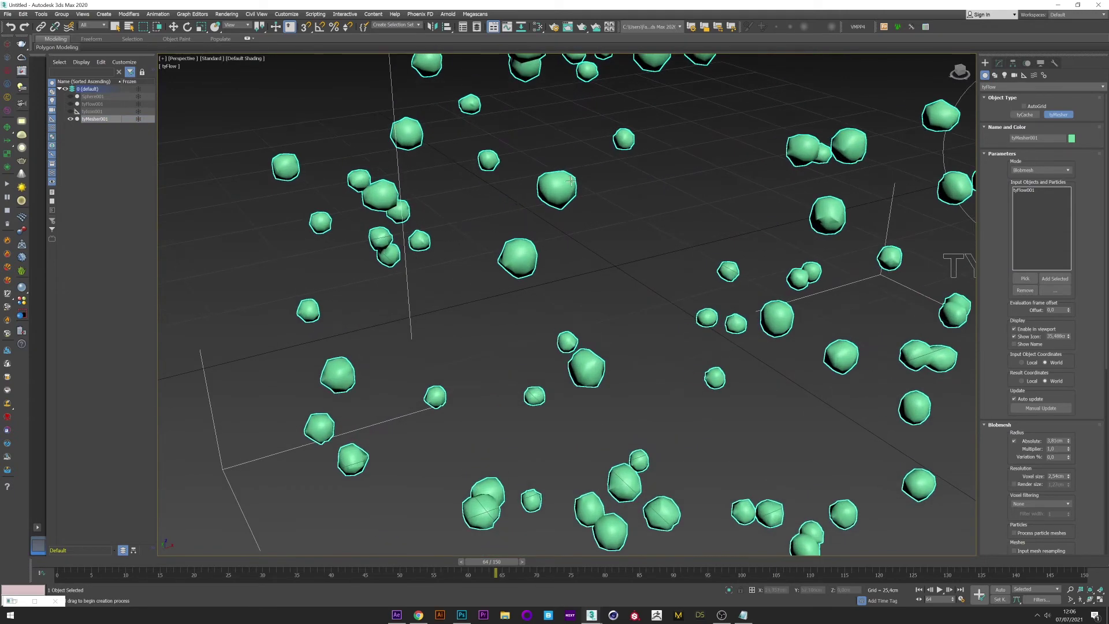
# Set the tyMesher's absolute blobmesh radius to 18 cm and refine its voxel size to 1 cm
pyautogui.scroll(-4, 631, 238)
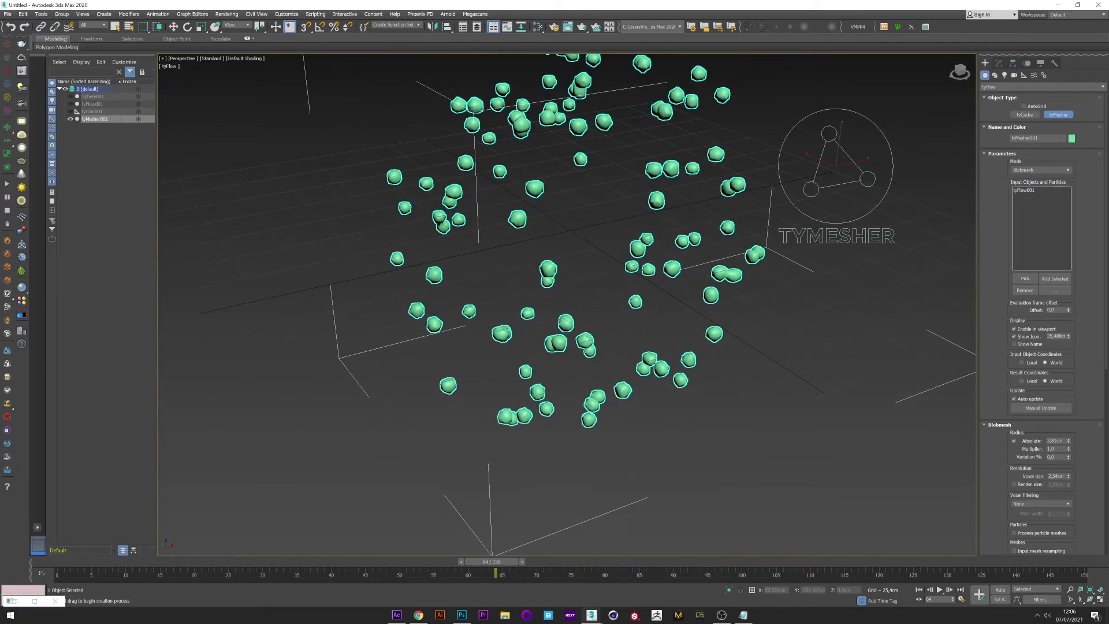
pyautogui.scroll(-5, 1095, 230)
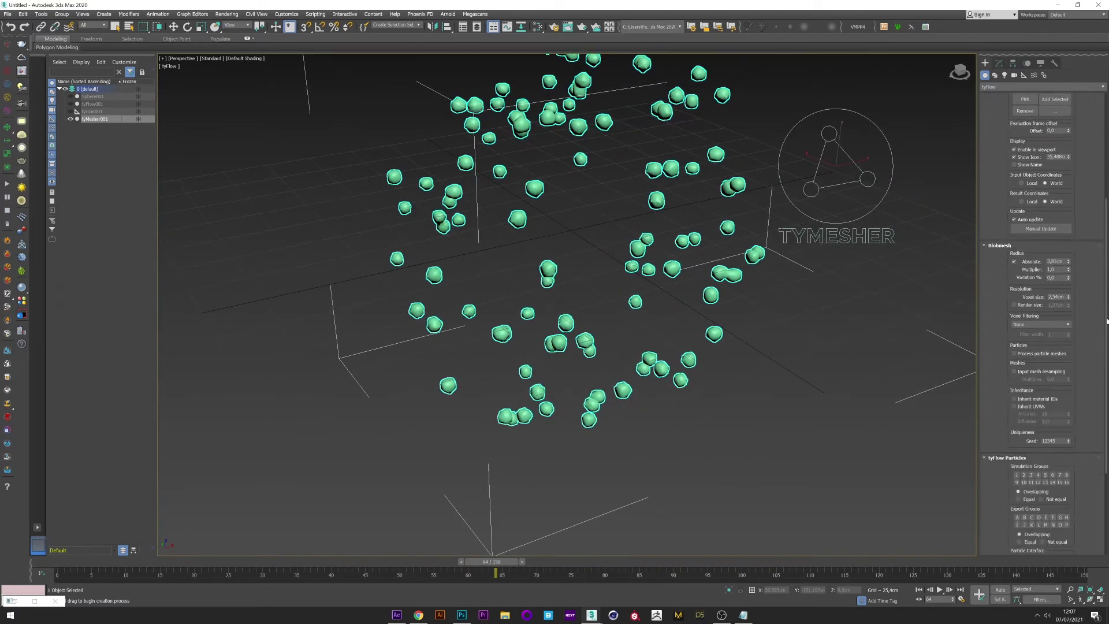
pyautogui.moveTo(876, 294); pyautogui.dragTo(865, 316, button='middle')
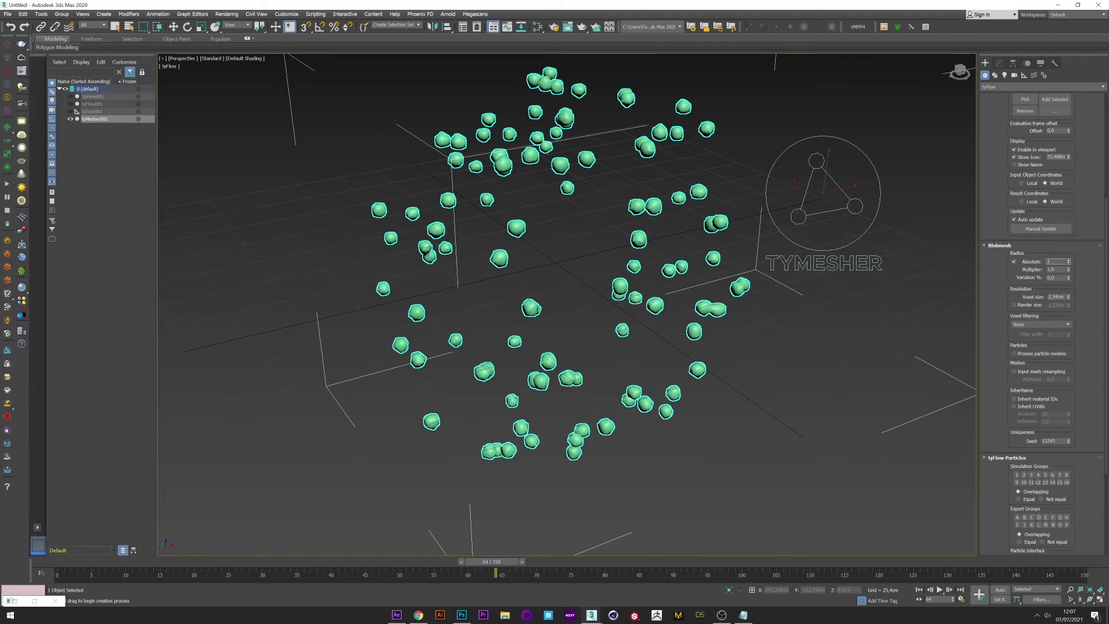
pyautogui.write('18')
pyautogui.press('Return')
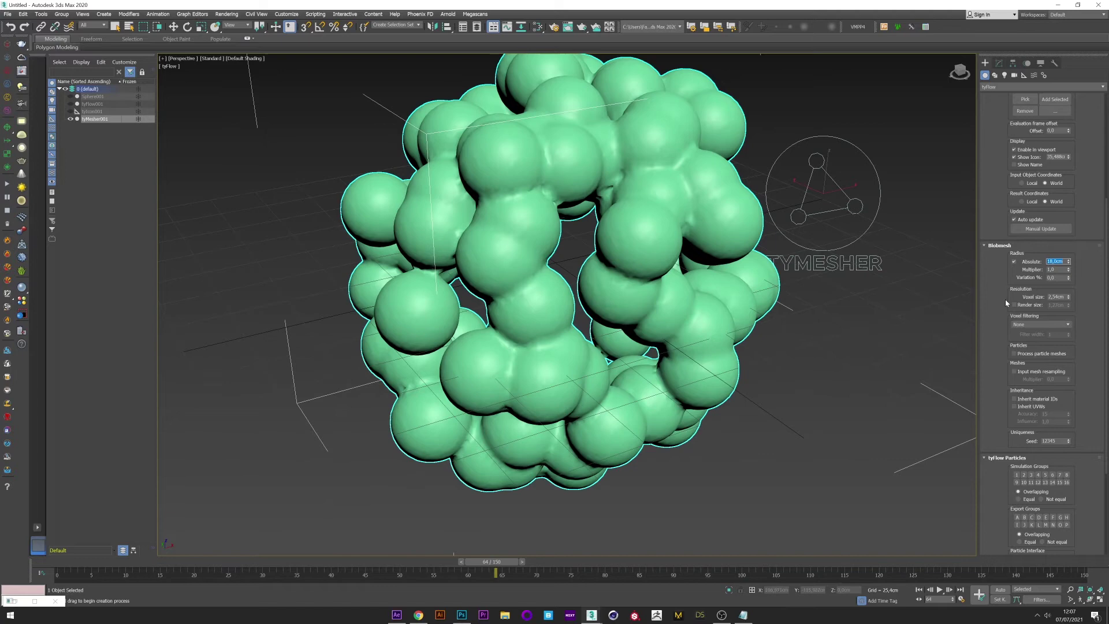
pyautogui.moveTo(1002, 294); pyautogui.dragTo(999, 280)
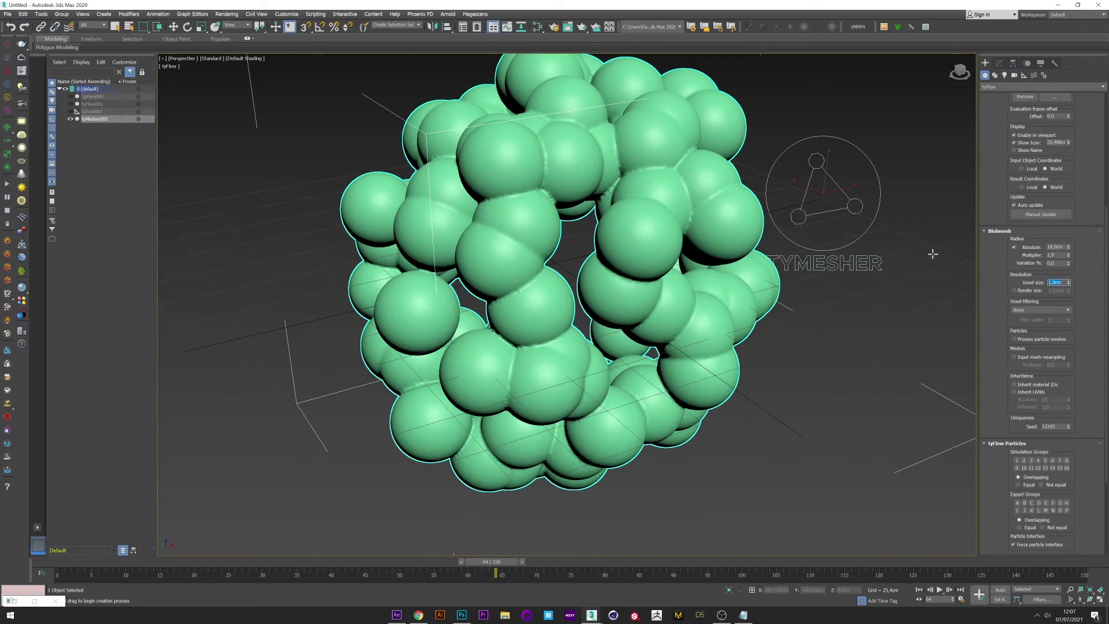
pyautogui.scroll(3, 489, 215)
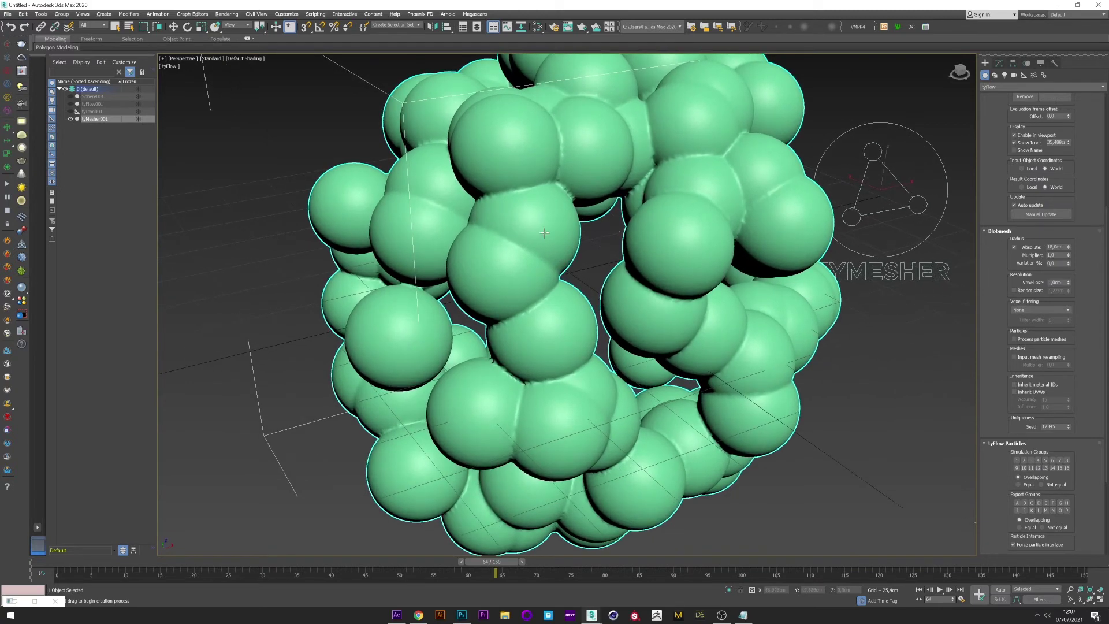
# Smooth the blob mesh with Gaussian voxel filtering at a filter width of 2
pyautogui.click(1021, 312)
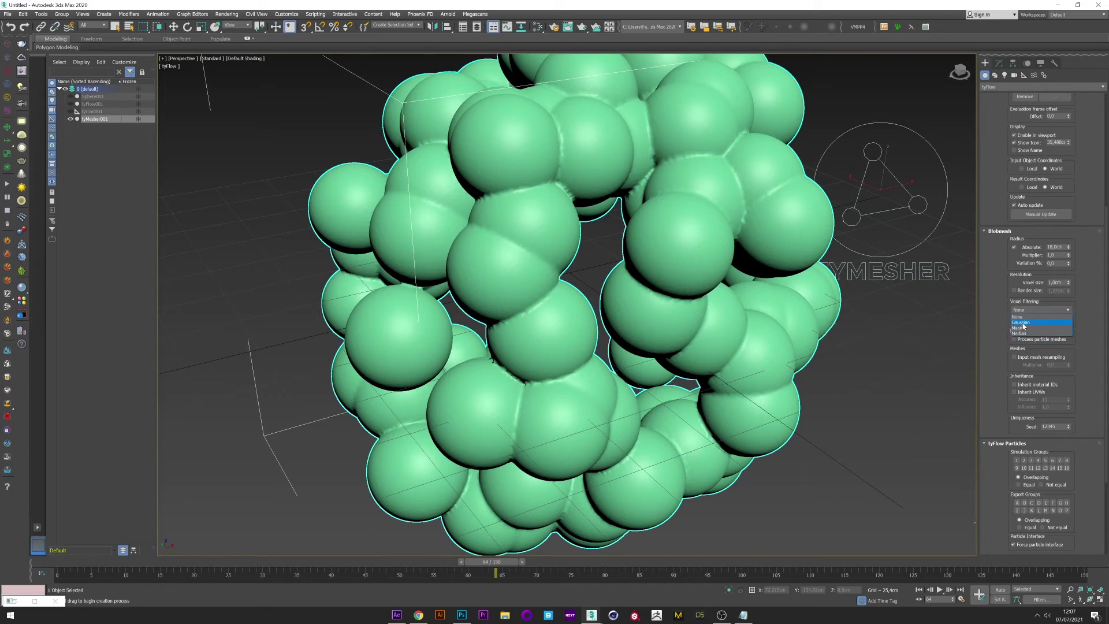
pyautogui.click(1021, 322)
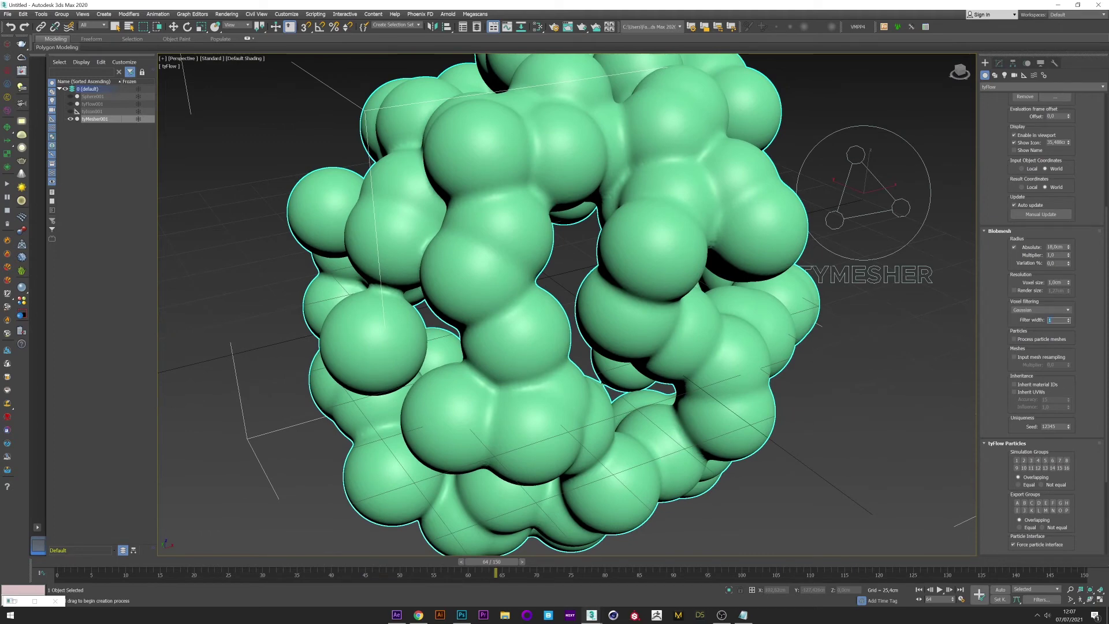
pyautogui.press('Return')
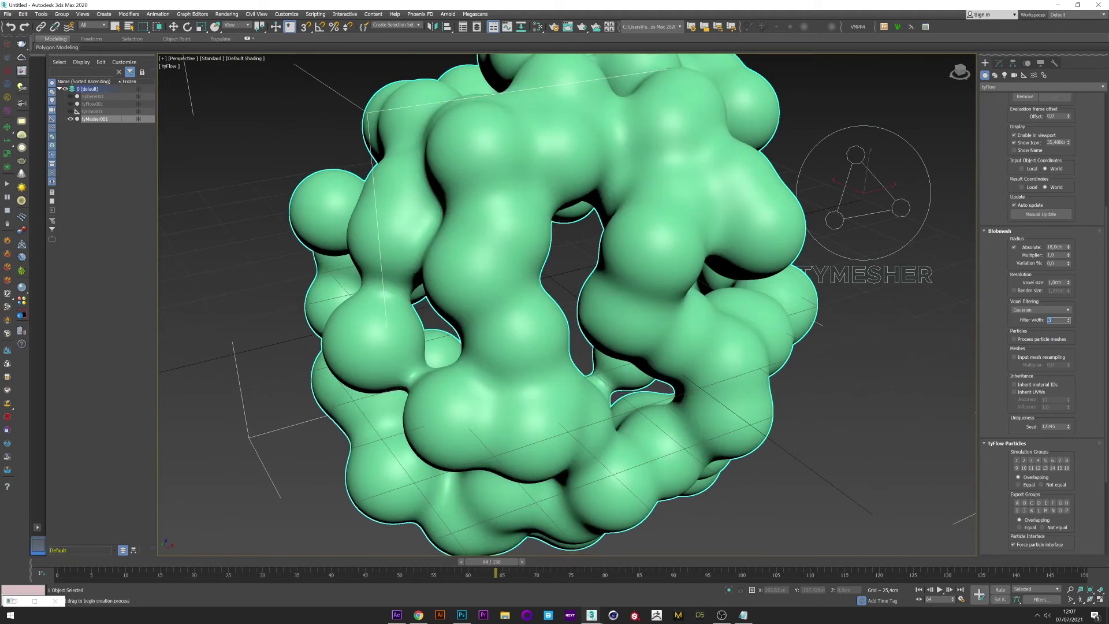
pyautogui.scroll(-3, 636, 143)
pyautogui.keyDown('alt'); pyautogui.moveTo(636, 143); pyautogui.dragTo(633, 256, button='middle'); pyautogui.keyUp('alt')
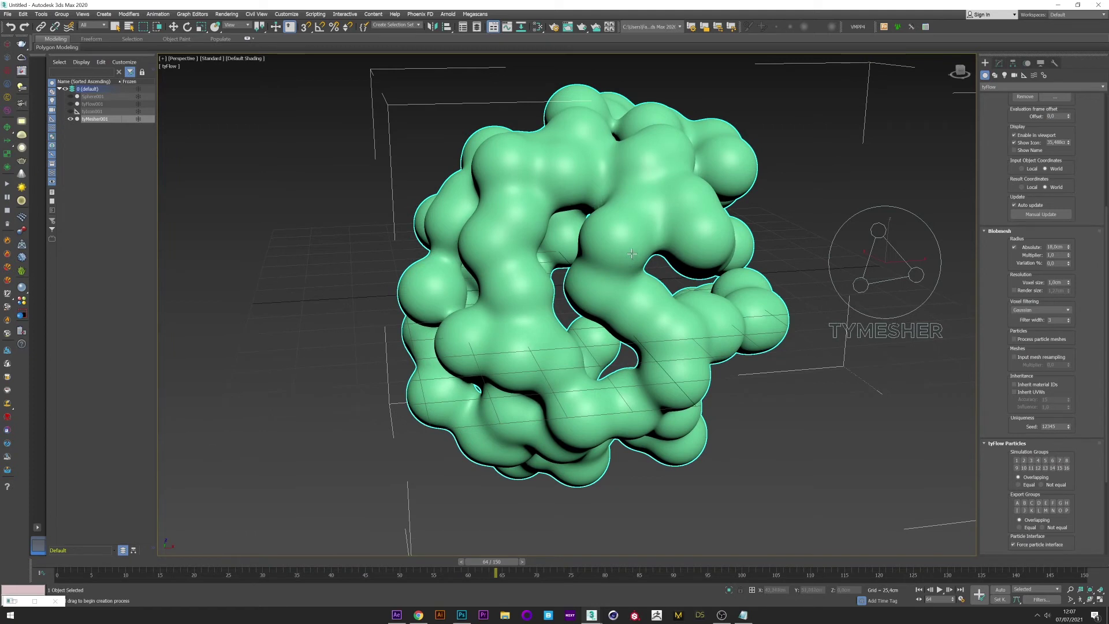
pyautogui.keyDown('alt'); pyautogui.moveTo(631, 253); pyautogui.dragTo(630, 255, button='middle'); pyautogui.keyUp('alt')
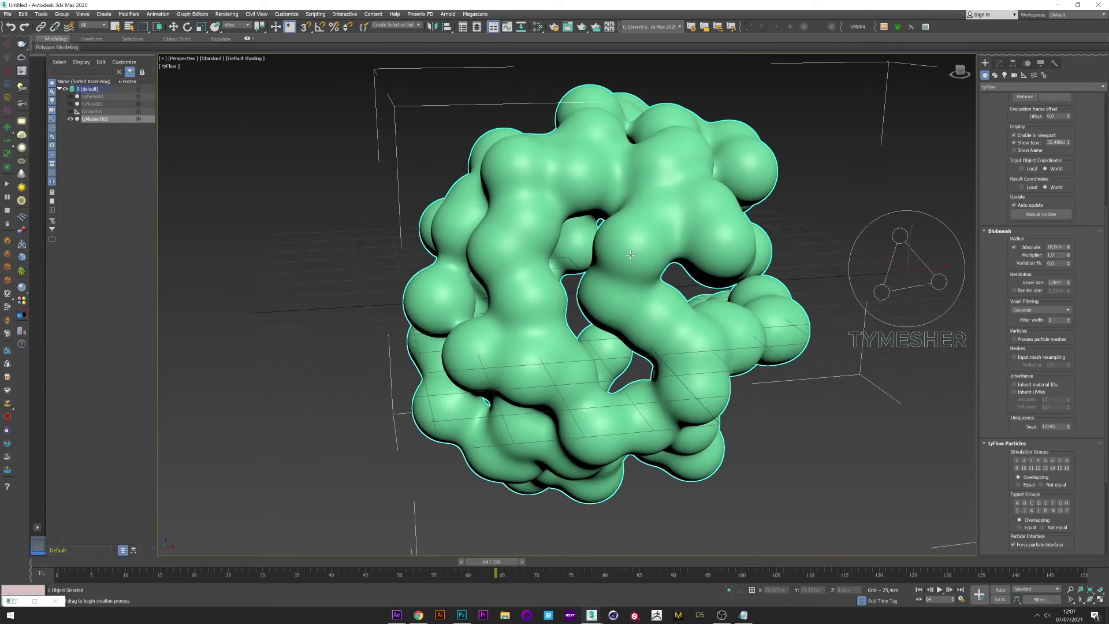
# Open the tyPreview settings for the perspective viewport and switch the frame range to Custom Frame Range
pyautogui.click(164, 59)
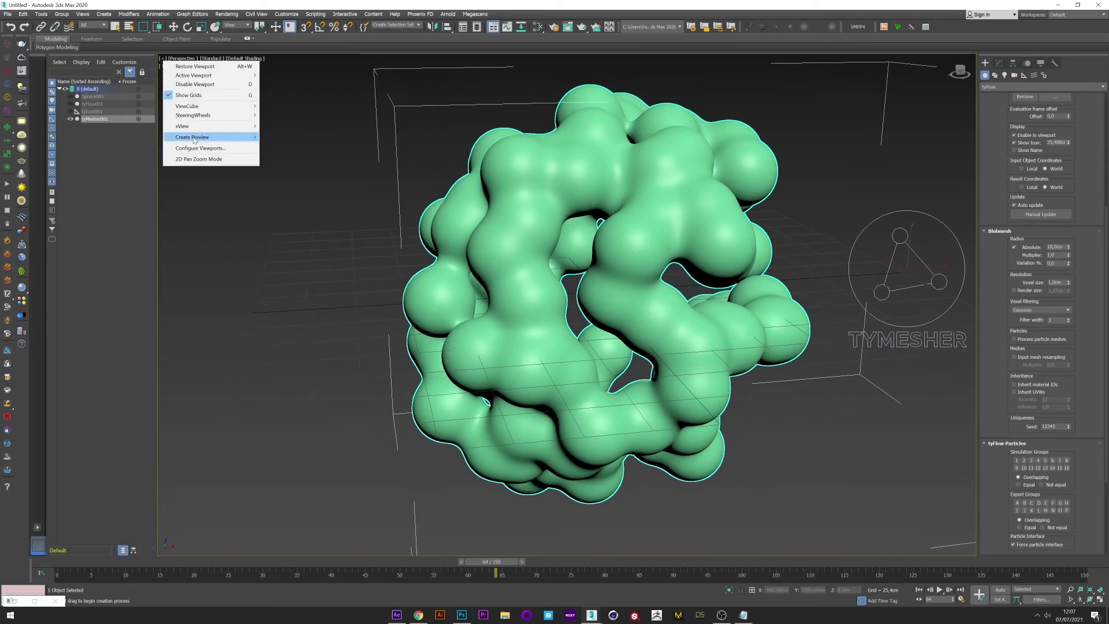
pyautogui.moveTo(202, 141)
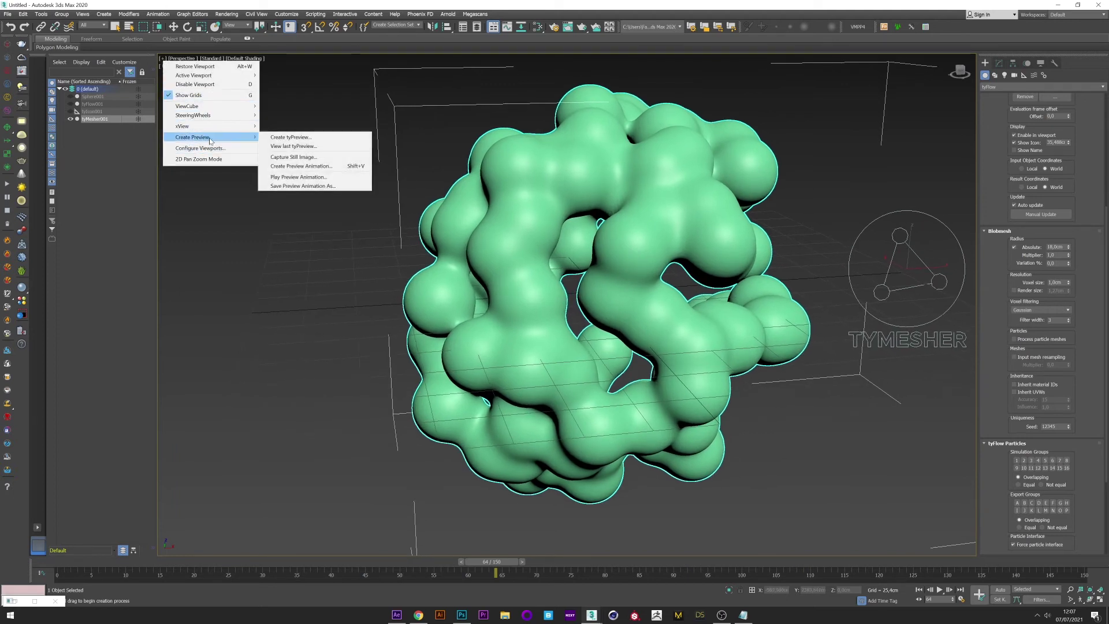
pyautogui.click(291, 138)
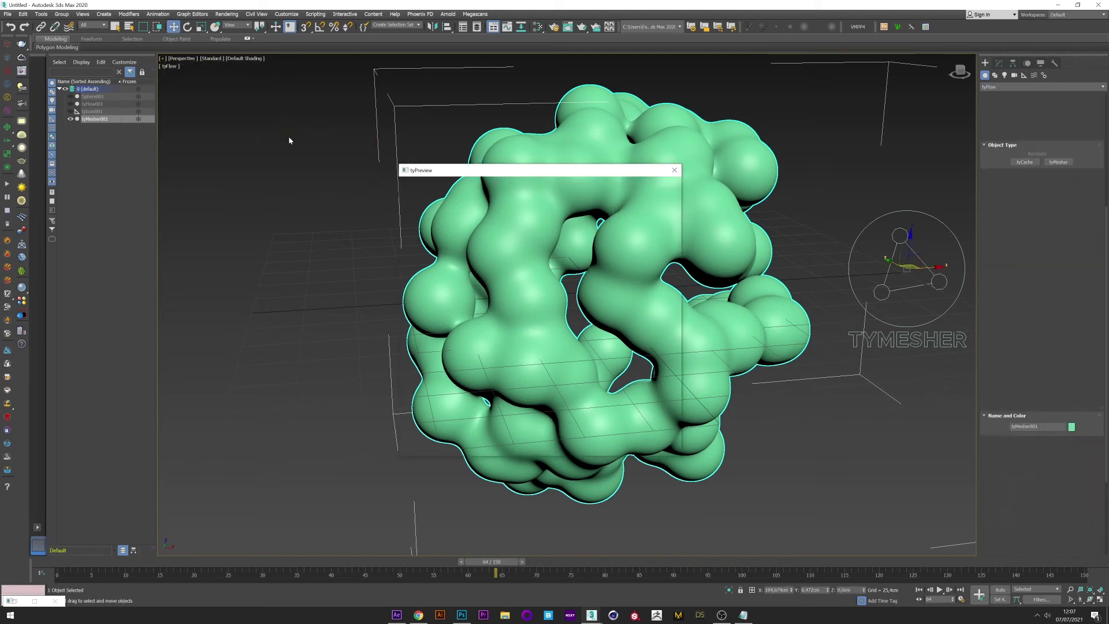
pyautogui.click(419, 220)
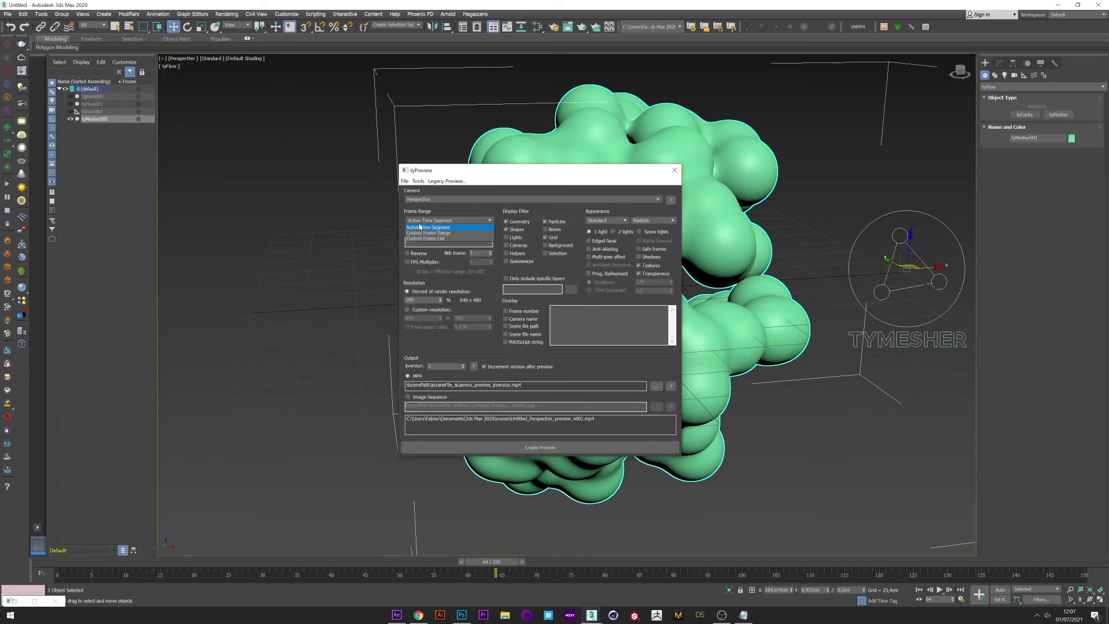
pyautogui.click(421, 233)
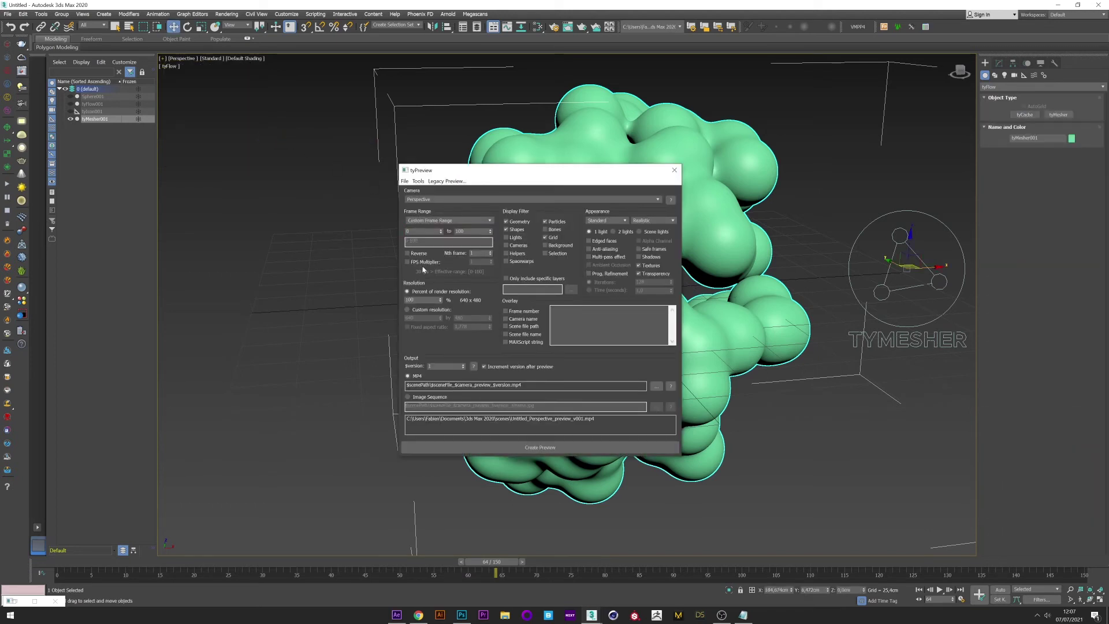
# Start the preview range at frame 80, create the MP4 preview and watch it in the video player
pyautogui.doubleClick(422, 231)
pyautogui.write('80')
pyautogui.press('Tab')
pyautogui.press('Tab')
pyautogui.click(539, 449)
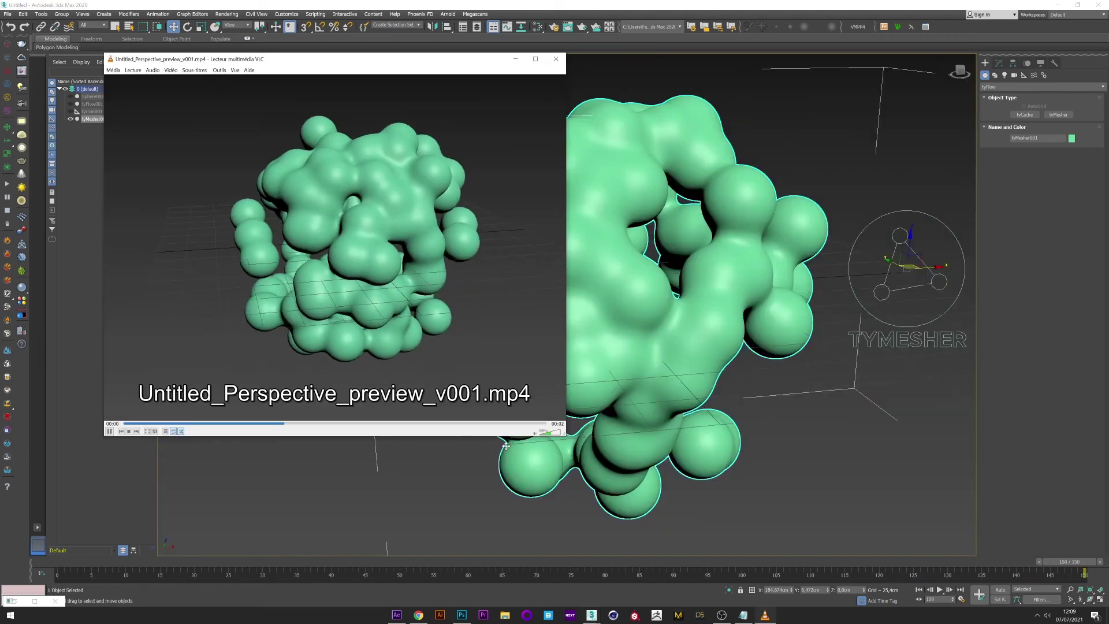
pyautogui.moveTo(339, 63); pyautogui.dragTo(512, 99)
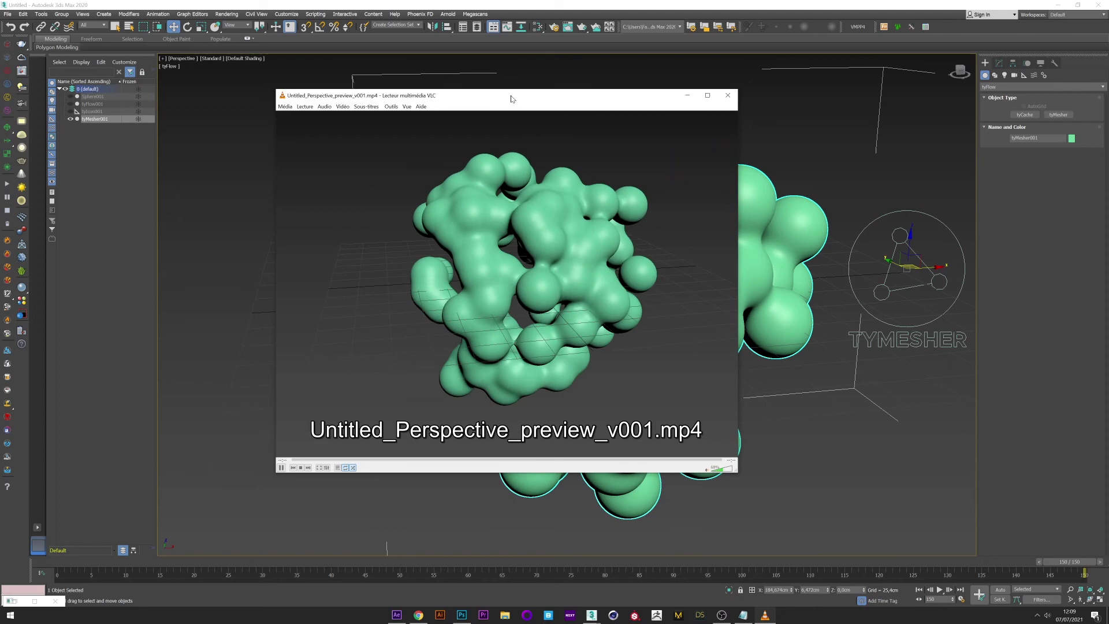